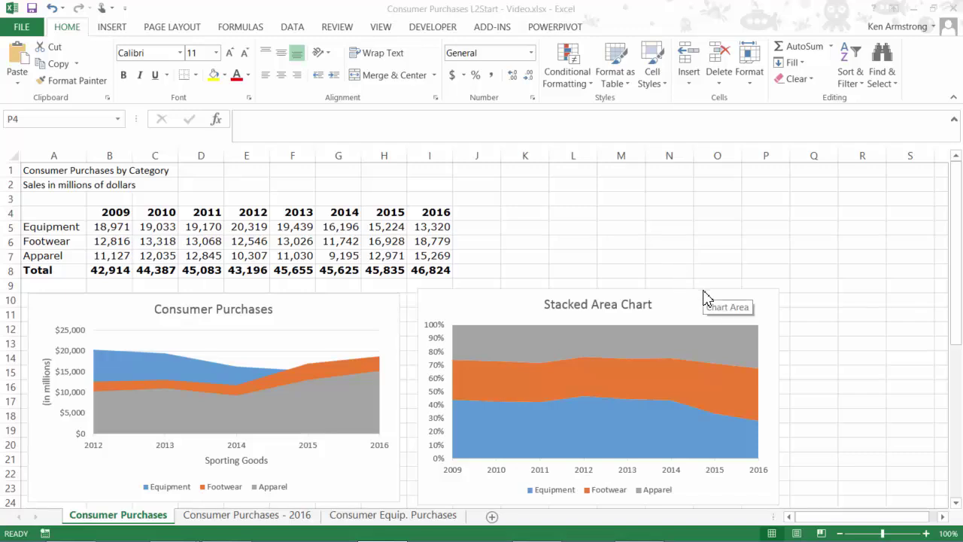
Open the Consumer Purchases - 2016 sheet and close the gaps between the slices of its 3-D pie chart.
left_click(374, 517)
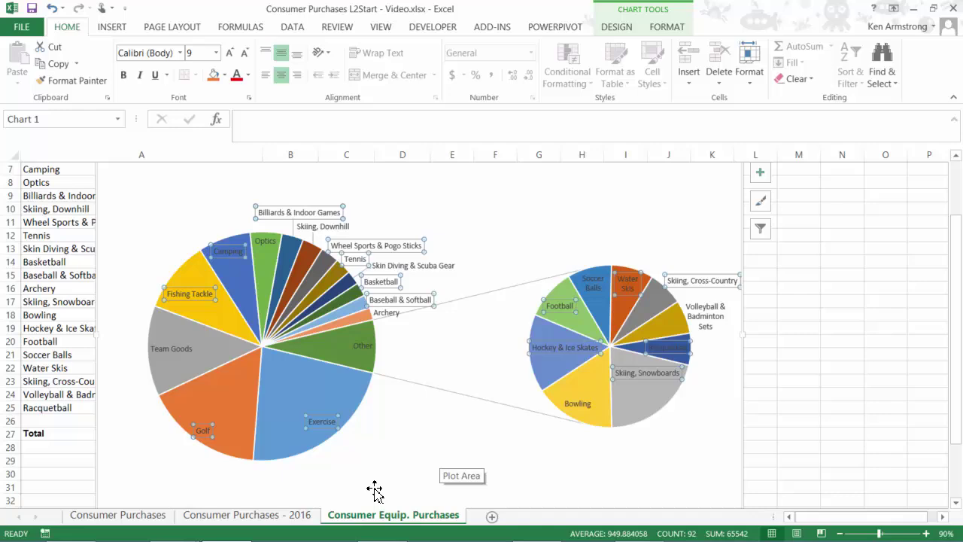
left_click(126, 518)
left_click(247, 515)
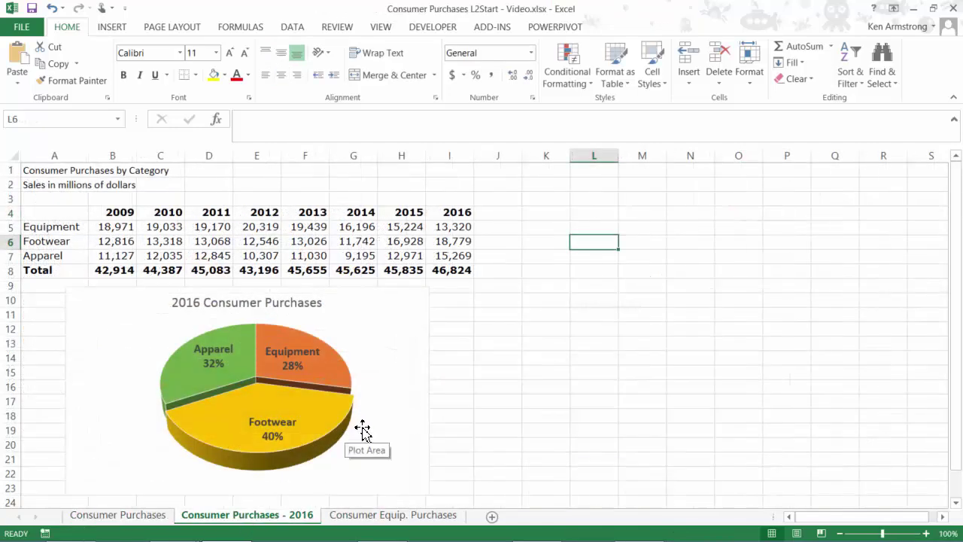
left_click(425, 380)
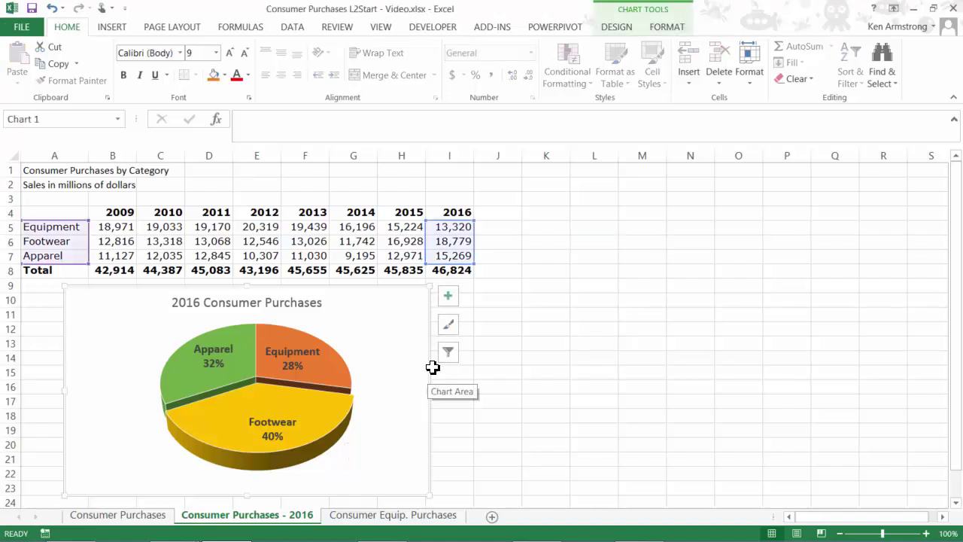
left_click(293, 403)
left_click_drag(366, 505, 291, 401)
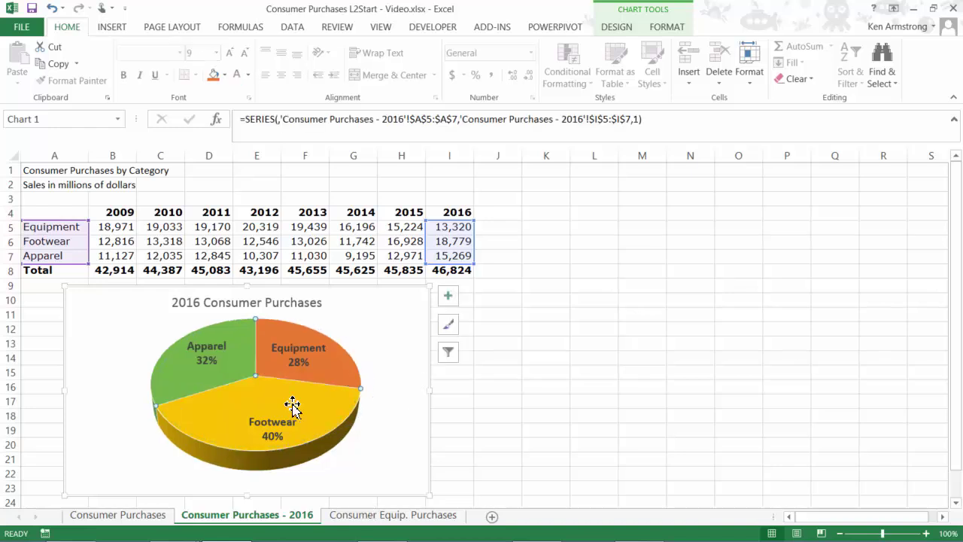
Change the 2016 Consumer Purchases pie chart to the Doughnut chart type.
left_click(425, 332)
left_click(619, 26)
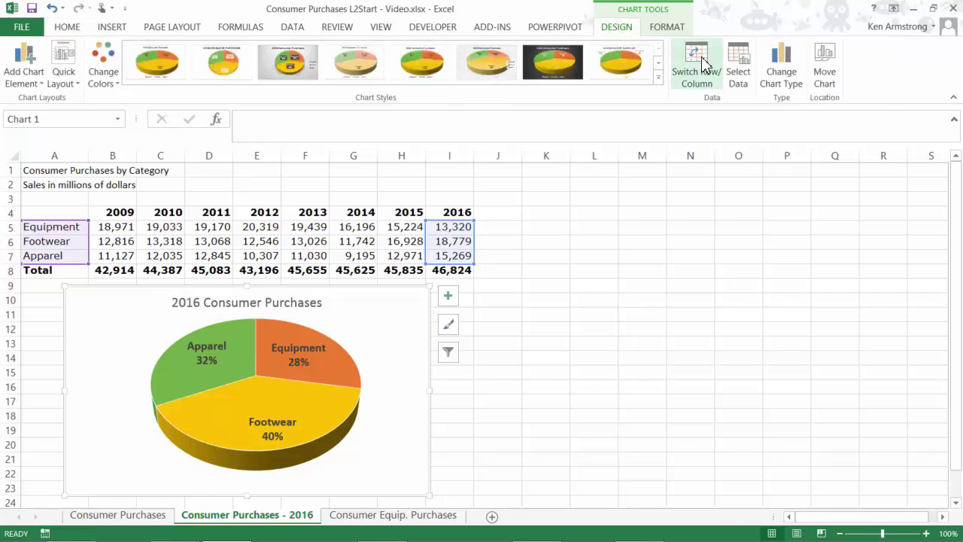
left_click(781, 64)
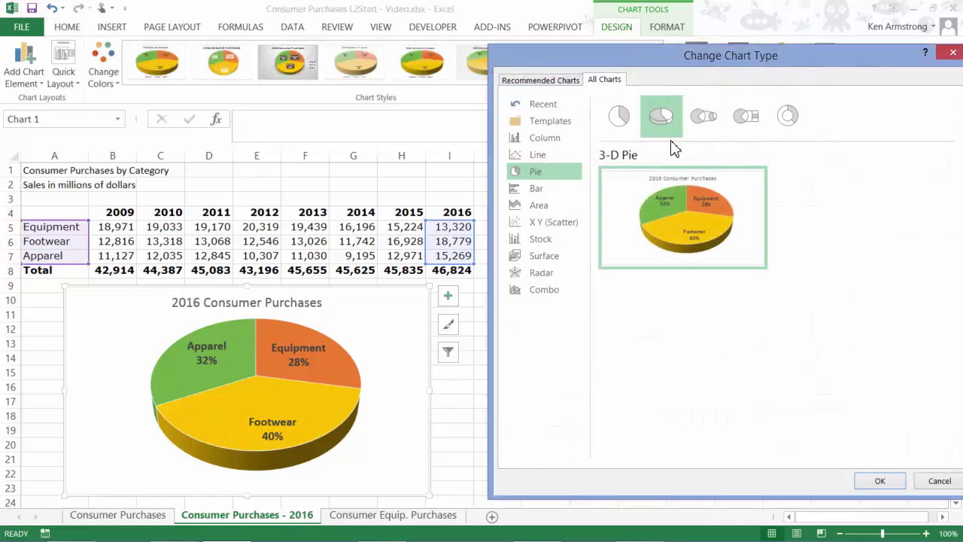
left_click(788, 115)
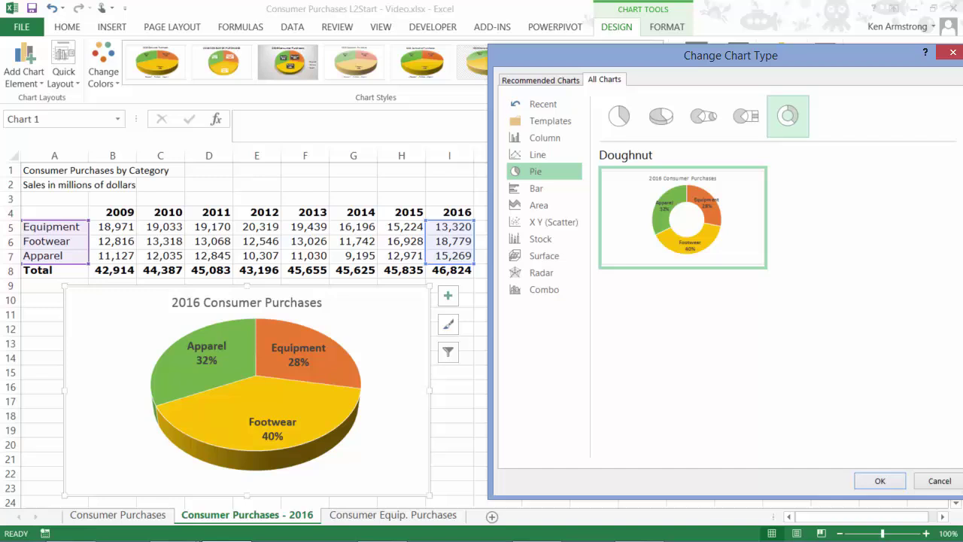
left_click(879, 480)
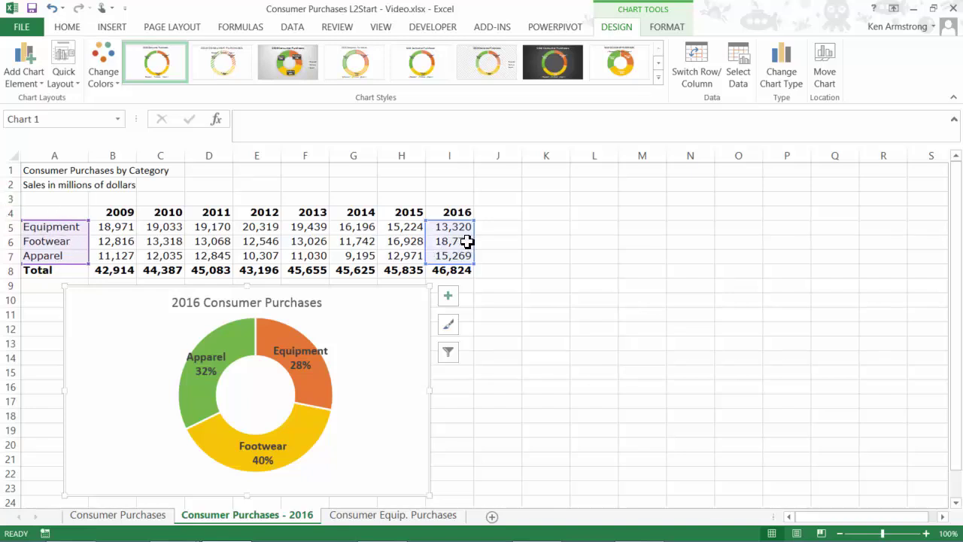
Extend the doughnut chart's data range to cover 2009 through 2016 (B5:I7) and enlarge the chart down to about row 28.
left_click_drag(426, 263, 96, 267)
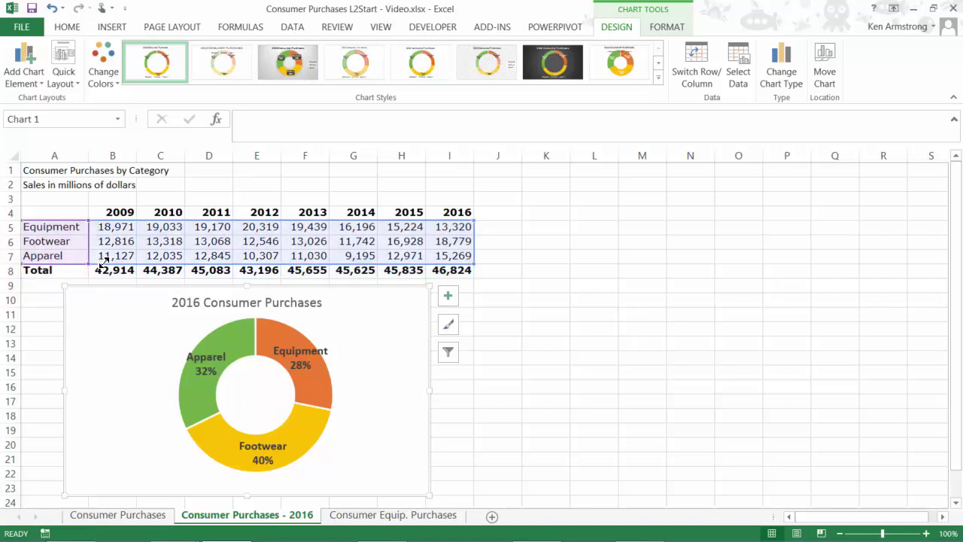
left_click_drag(130, 327, 107, 262)
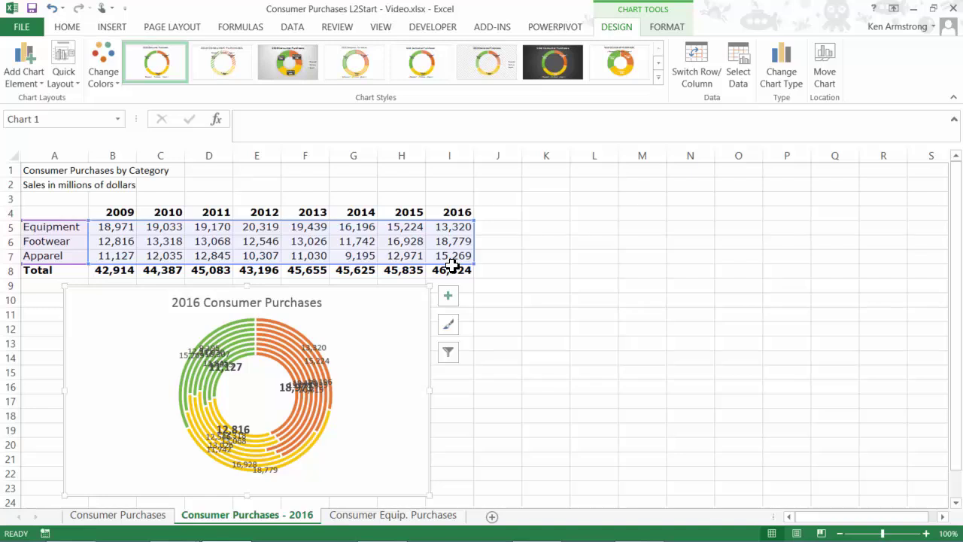
scroll(548, 294, "down", 2)
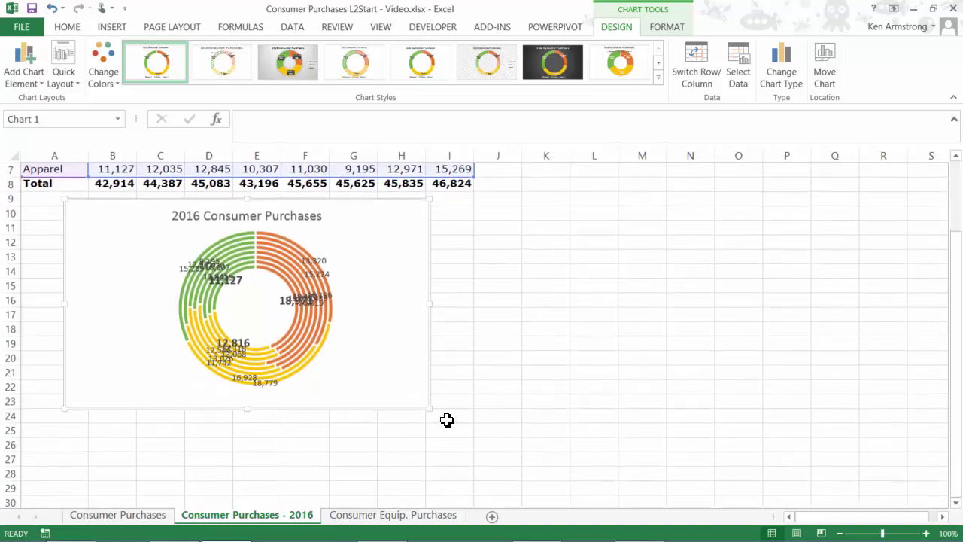
left_click_drag(431, 409, 506, 487)
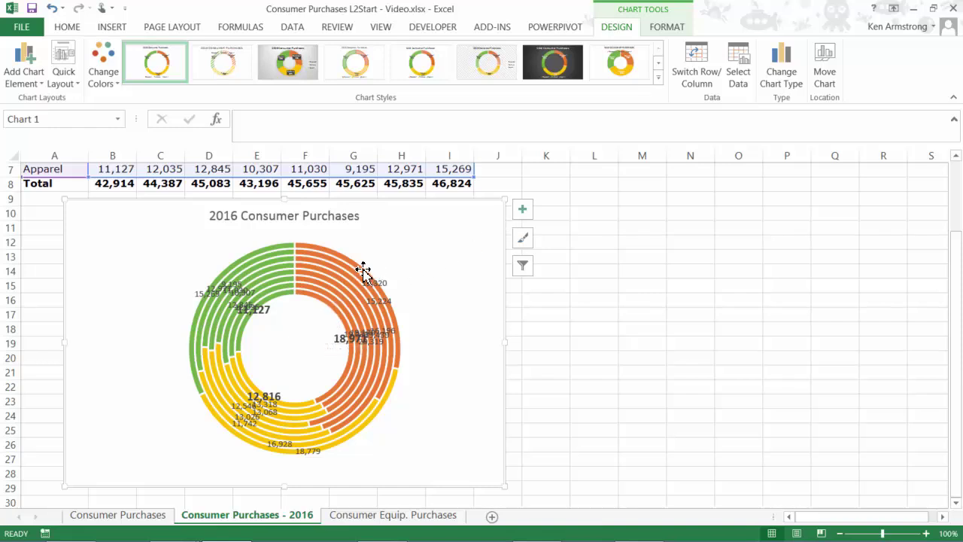
Examine the rings of the doughnut chart from outside to inside to see which year's data each one plots.
left_click(365, 272)
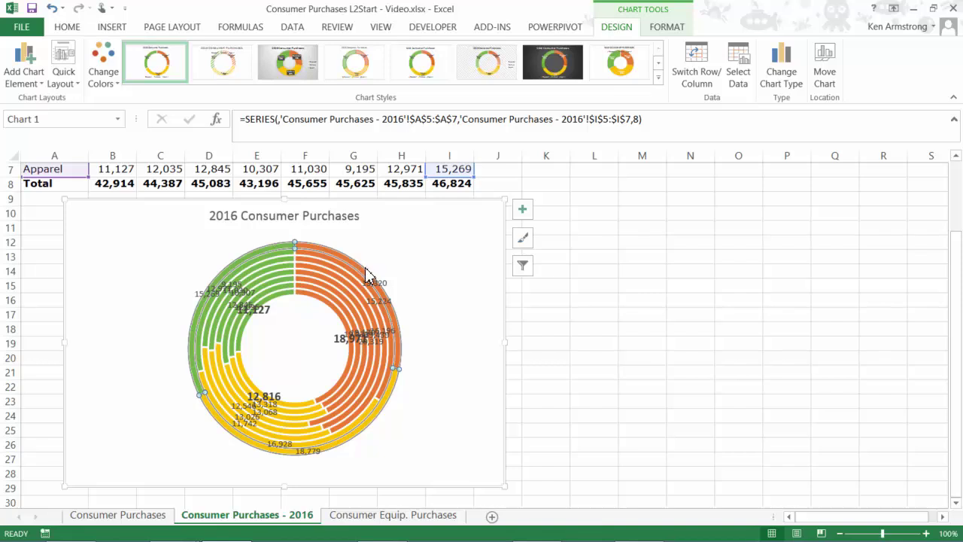
mouse_move(362, 278)
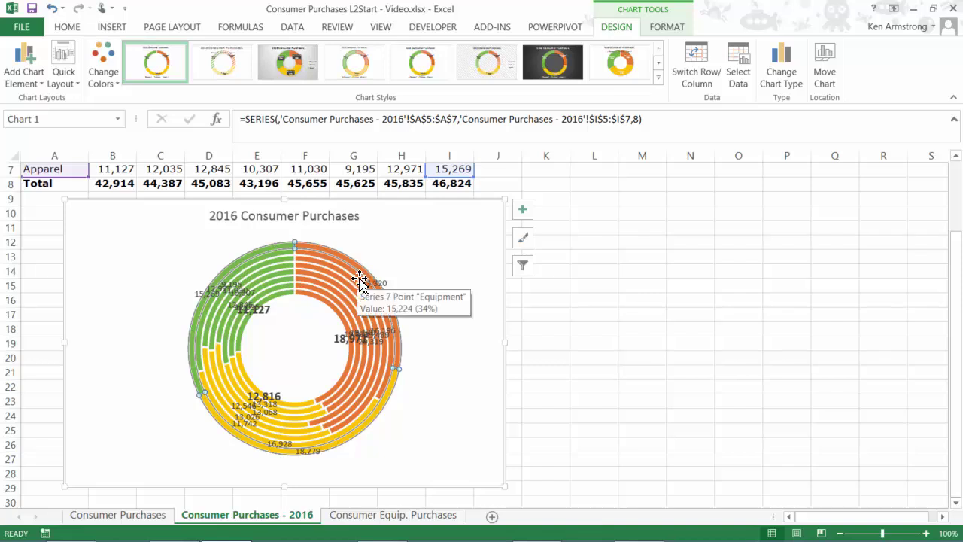
left_click(368, 282)
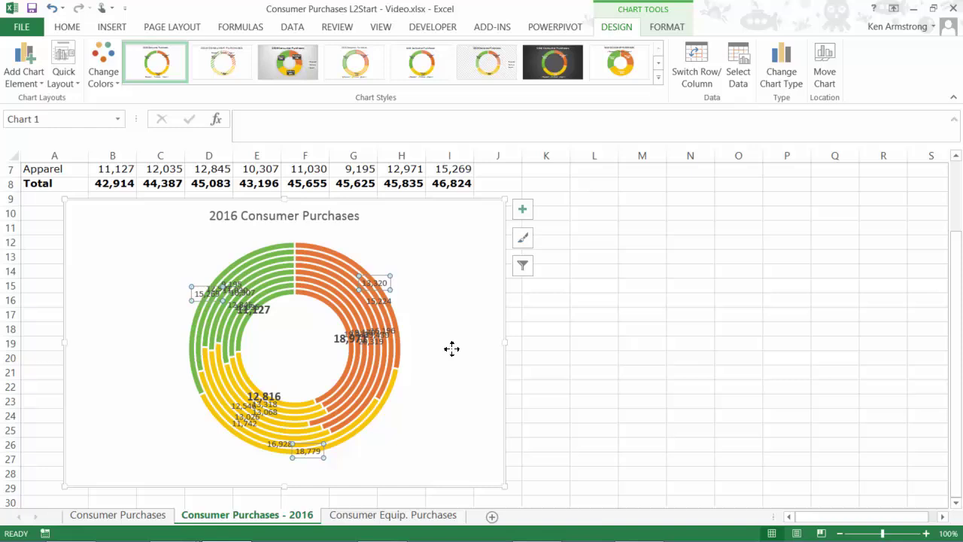
key("Up")
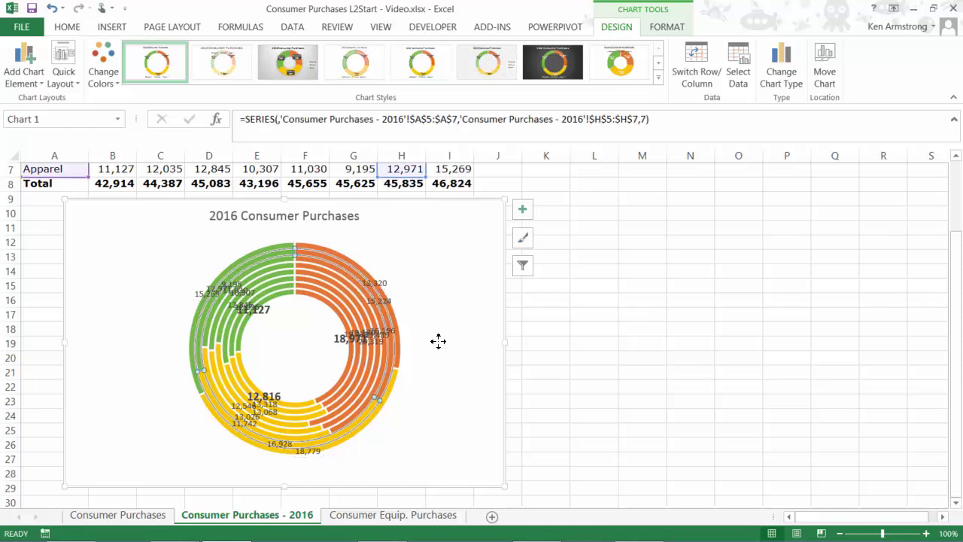
mouse_move(363, 269)
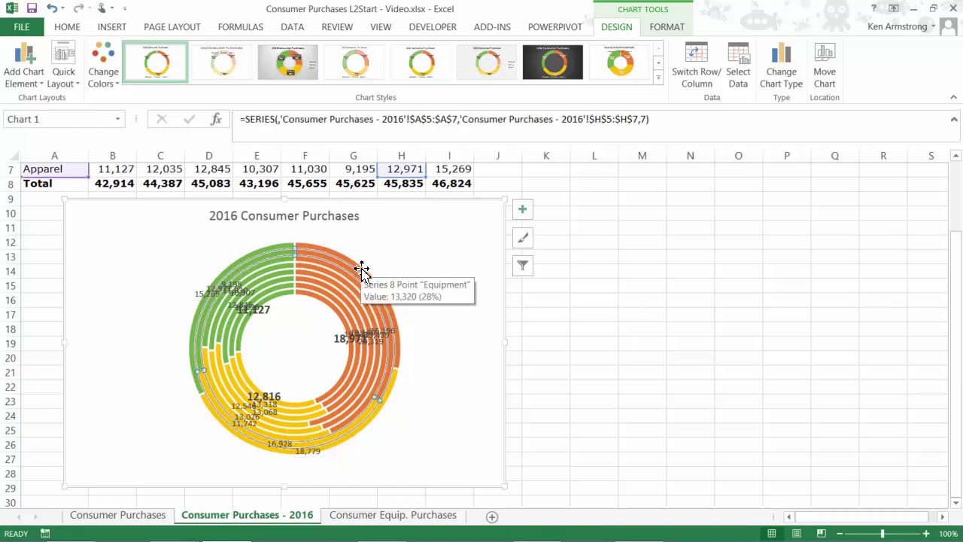
key("Down")
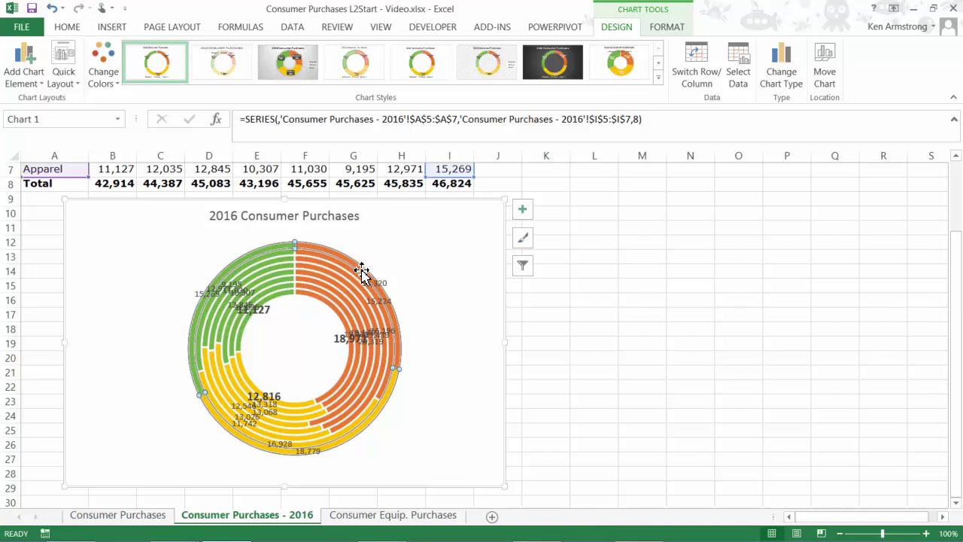
mouse_move(344, 294)
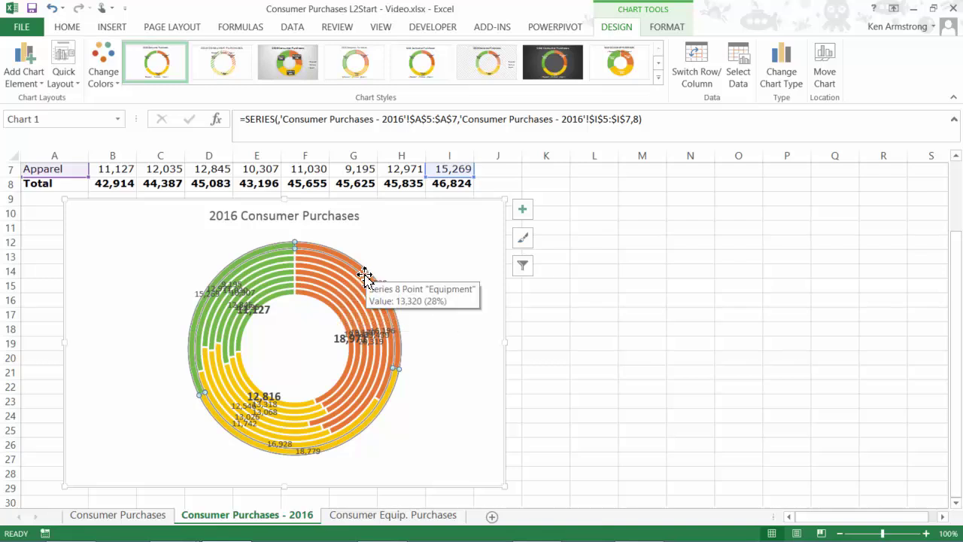
left_click(368, 281)
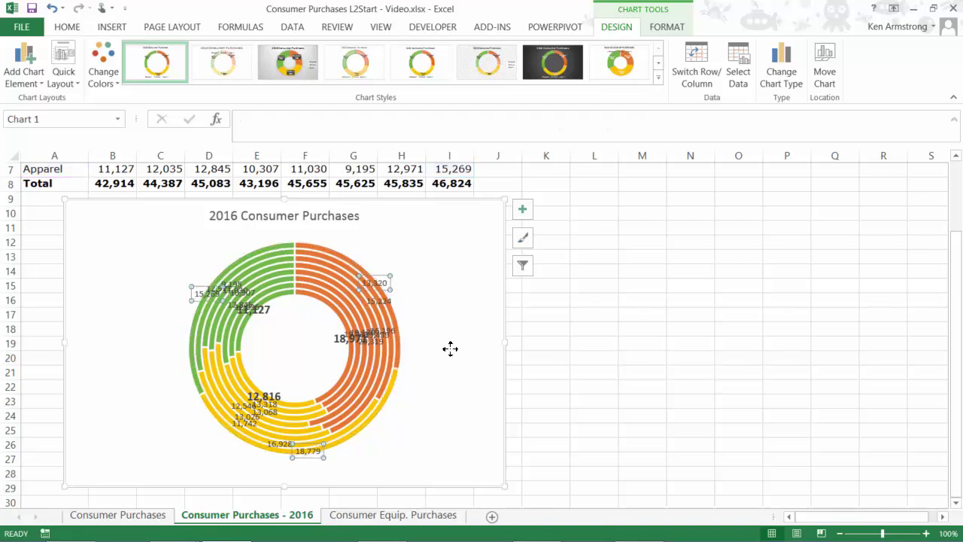
left_click(351, 274)
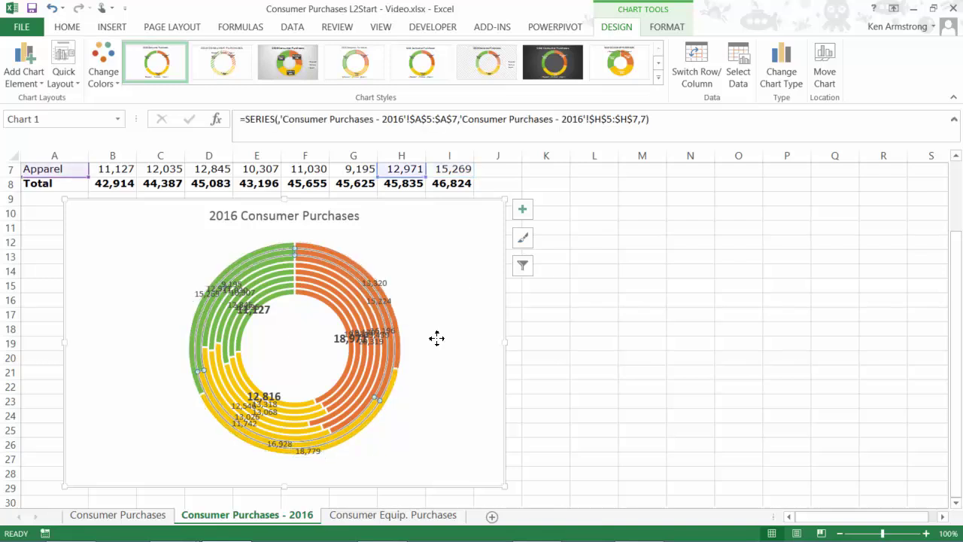
left_click(346, 278)
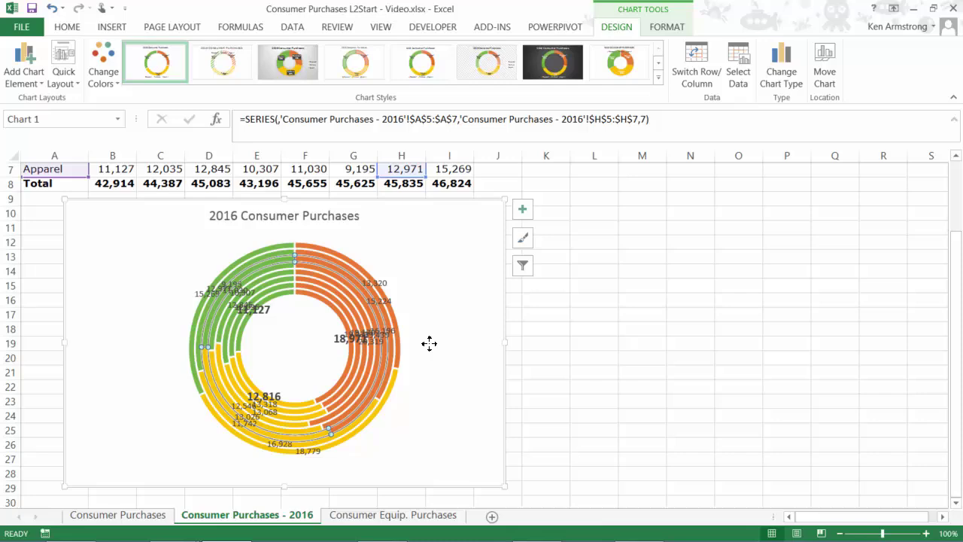
scroll(344, 279, "up", 2)
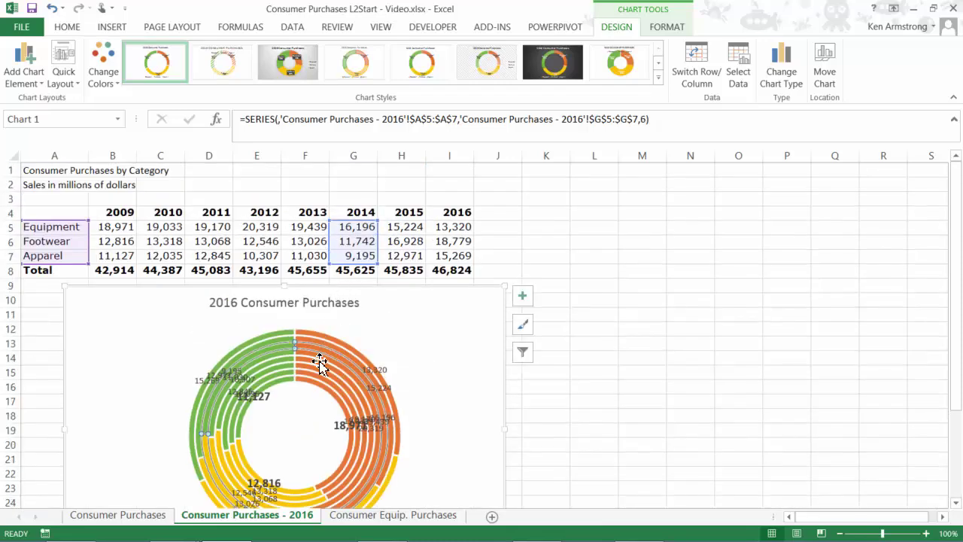
left_click(398, 451)
left_click(318, 375)
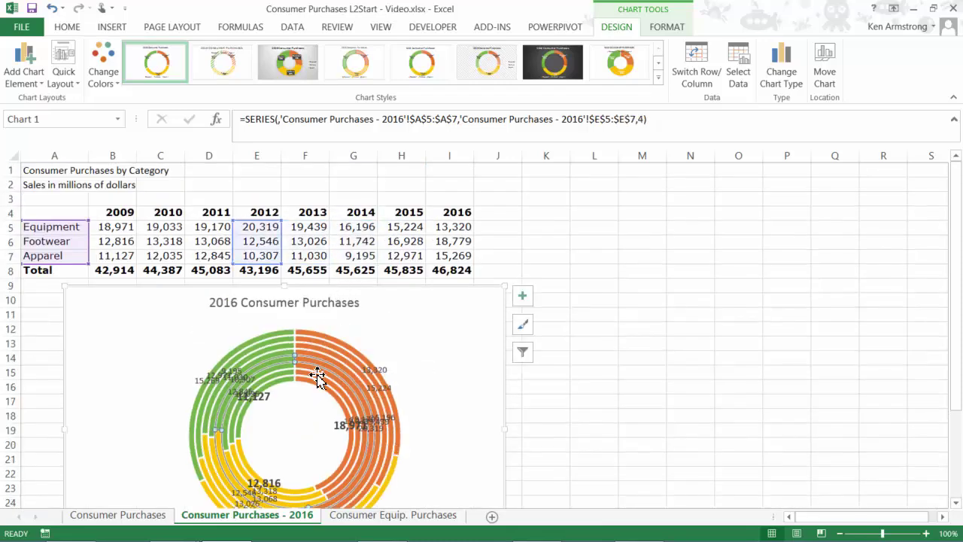
left_click(393, 467)
left_click(316, 385)
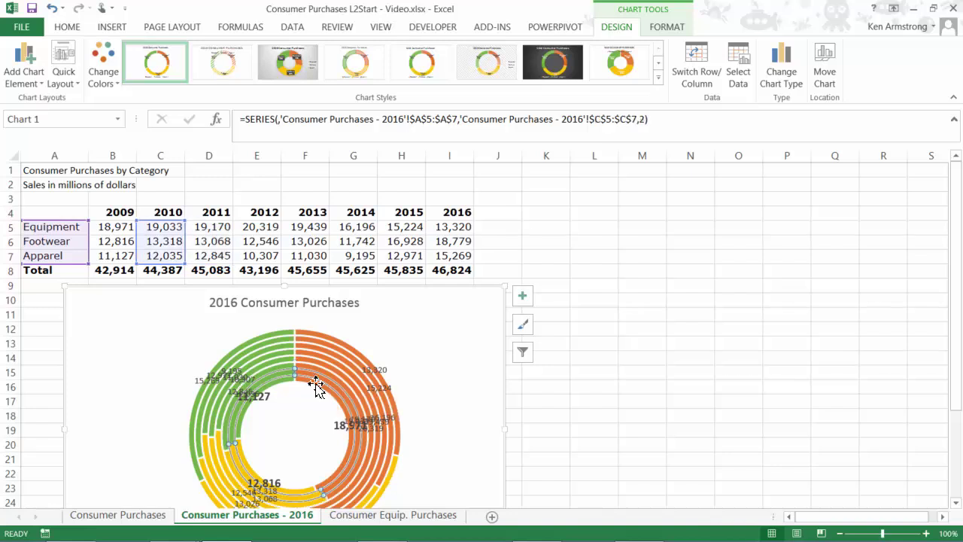
scroll(460, 307, "down", 1)
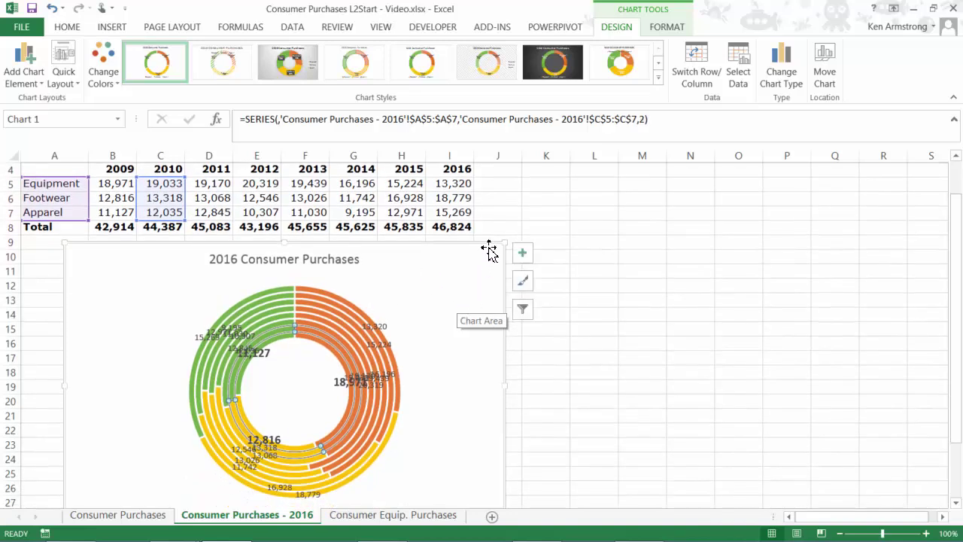
left_click(486, 249)
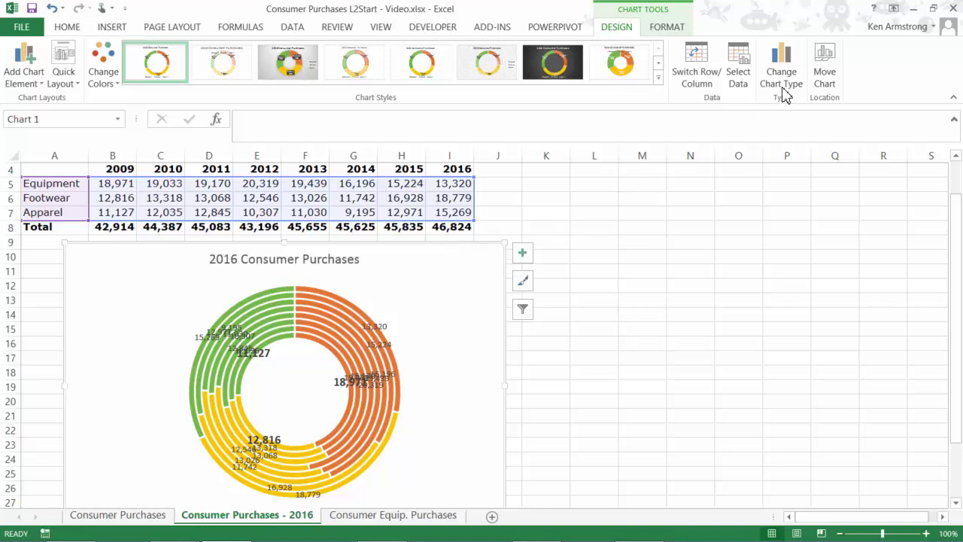
left_click(365, 318)
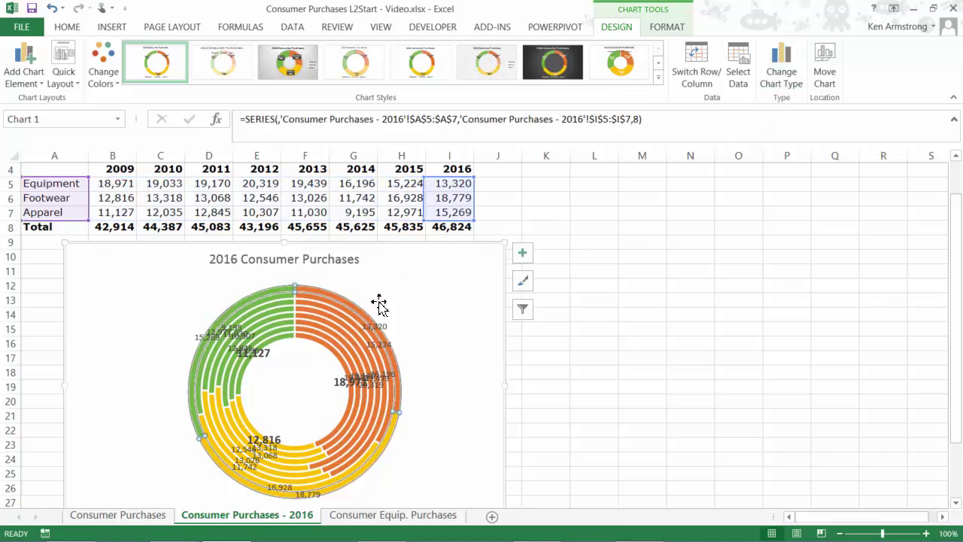
Duplicate the doughnut chart and place the copy directly beside the original, level with it.
left_click(434, 253)
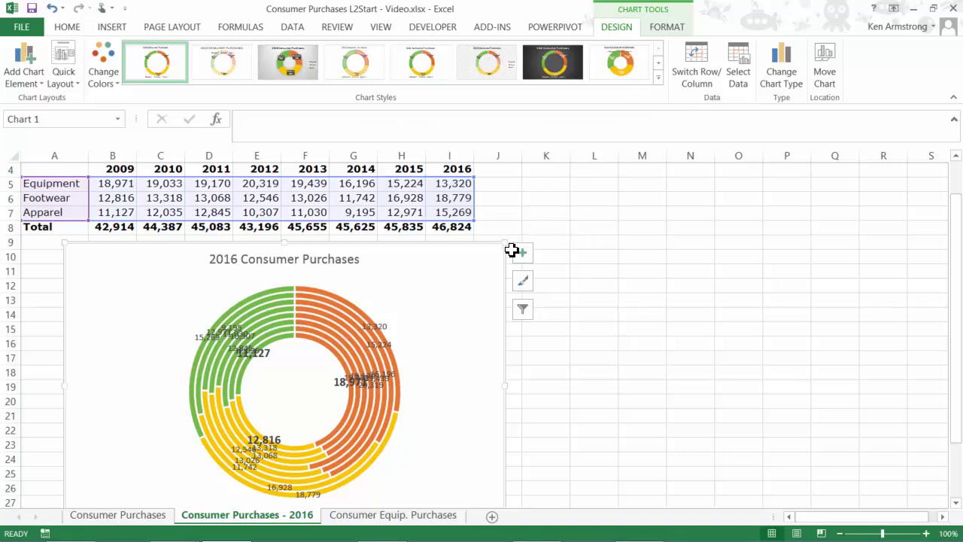
left_click(636, 256)
key("ctrl+v")
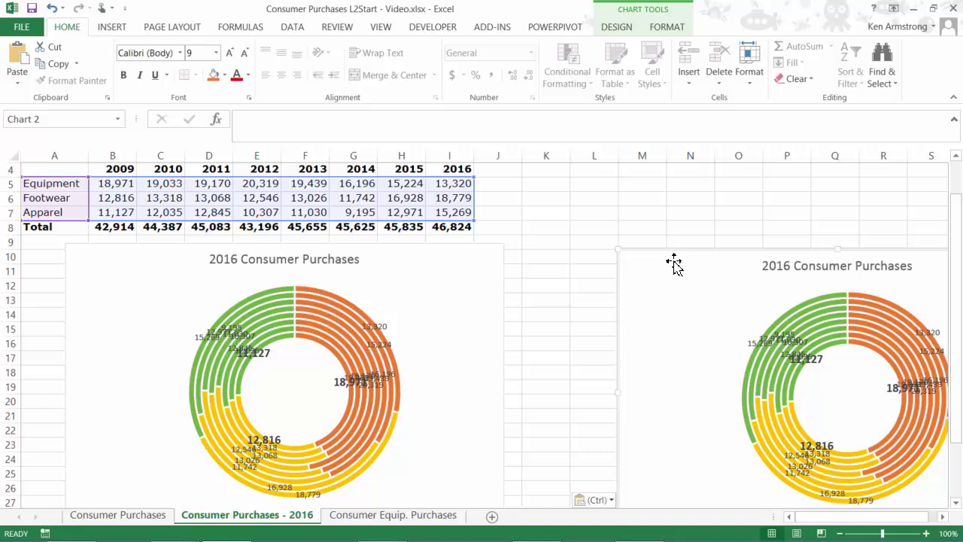
left_click_drag(671, 251, 564, 245)
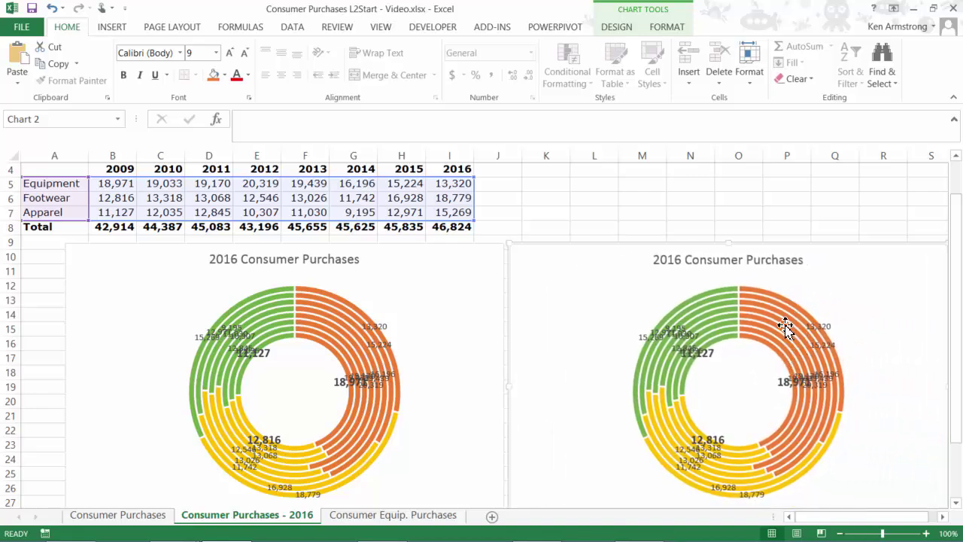
Switch the rows and columns of the copied doughnut chart so each ring plots a category instead of a year.
left_click(621, 28)
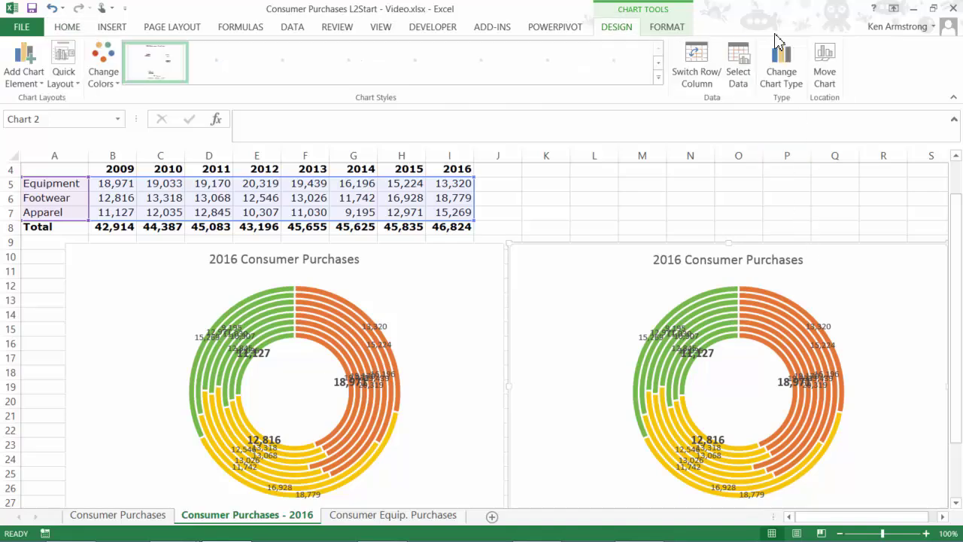
left_click(696, 65)
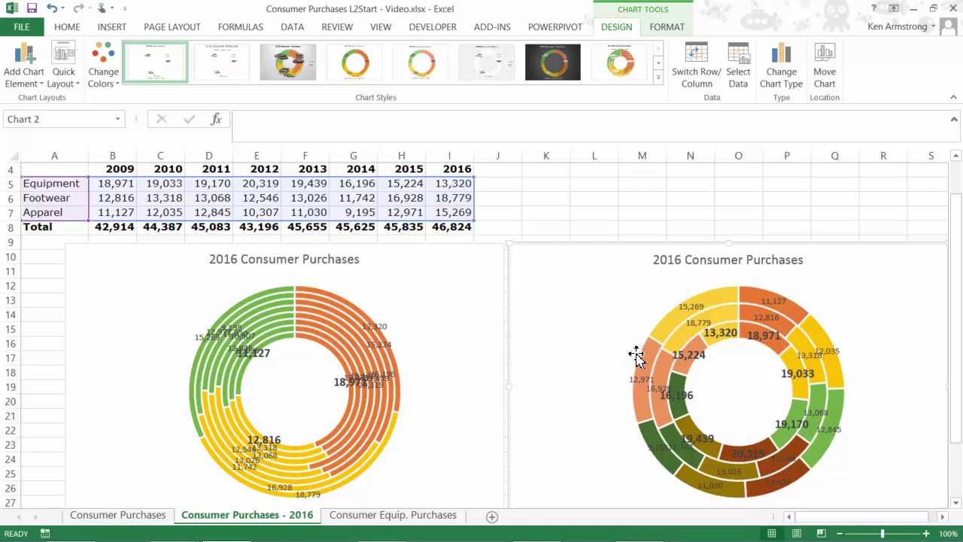
Examine the rings of the copied doughnut chart to see which category's data each one plots, and compare it with the original chart.
left_click(737, 298)
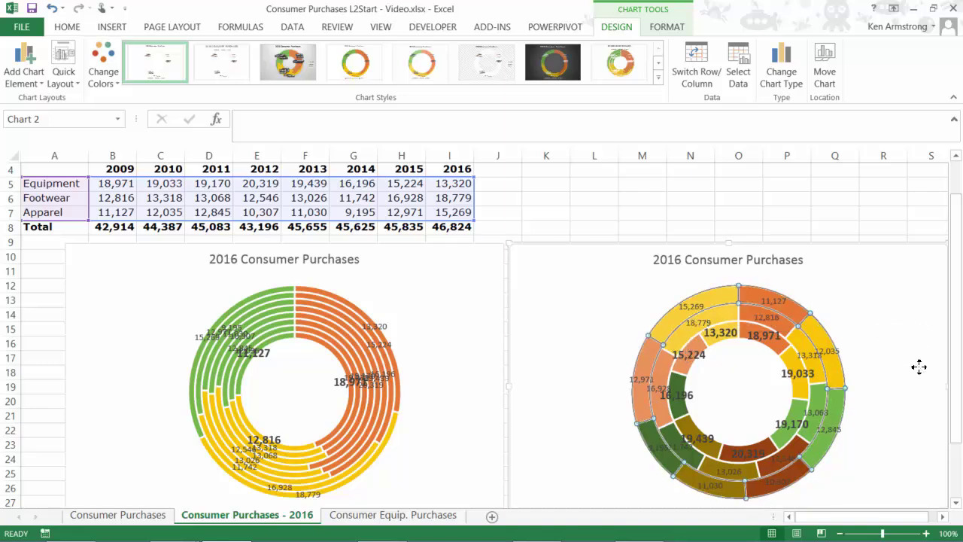
left_click(726, 314)
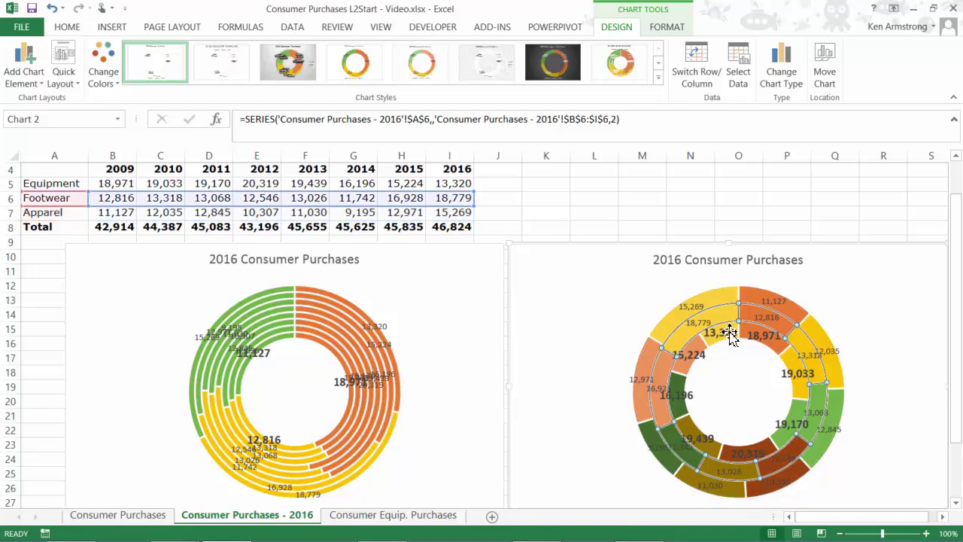
key("Up")
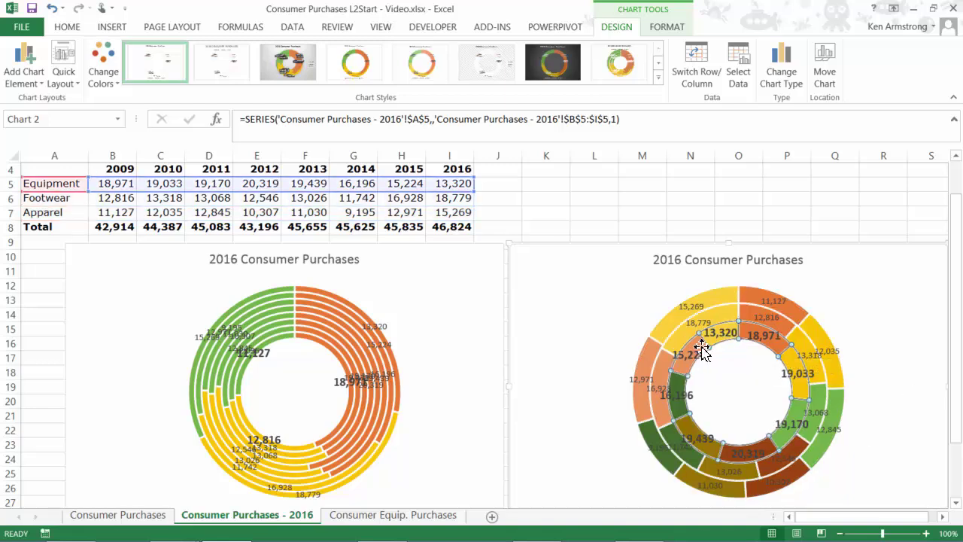
left_click(770, 347)
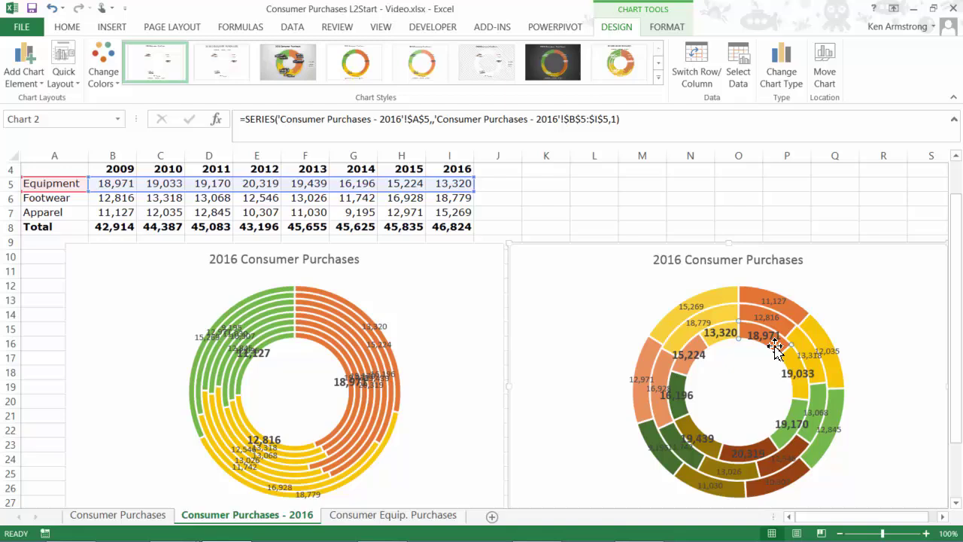
left_click(768, 319)
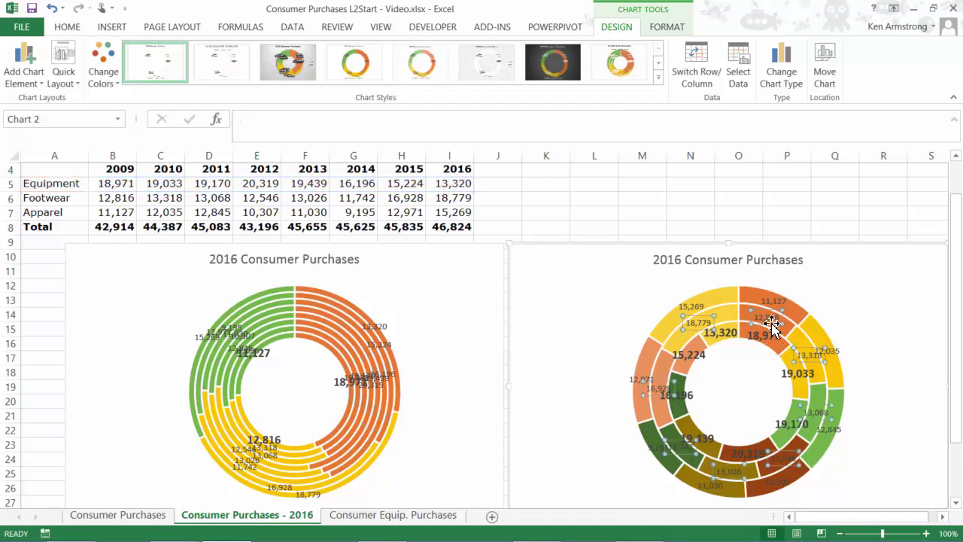
left_click(771, 301)
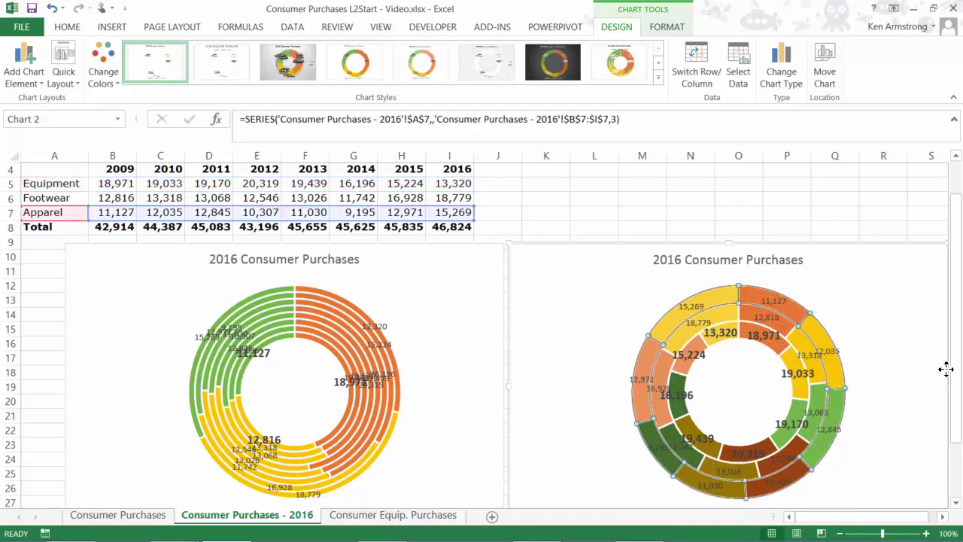
left_click(545, 426)
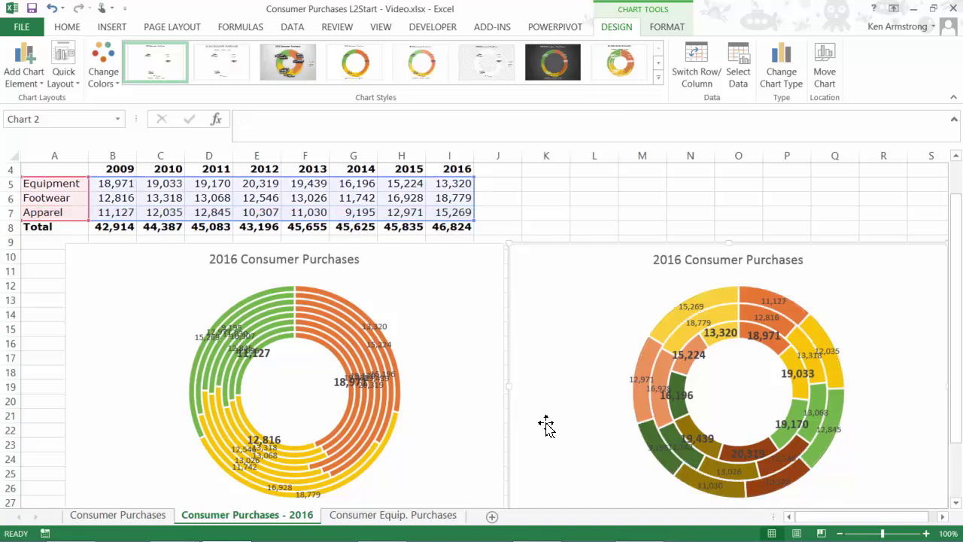
scroll(546, 426, "down", 2)
scroll(546, 425, "down", 1)
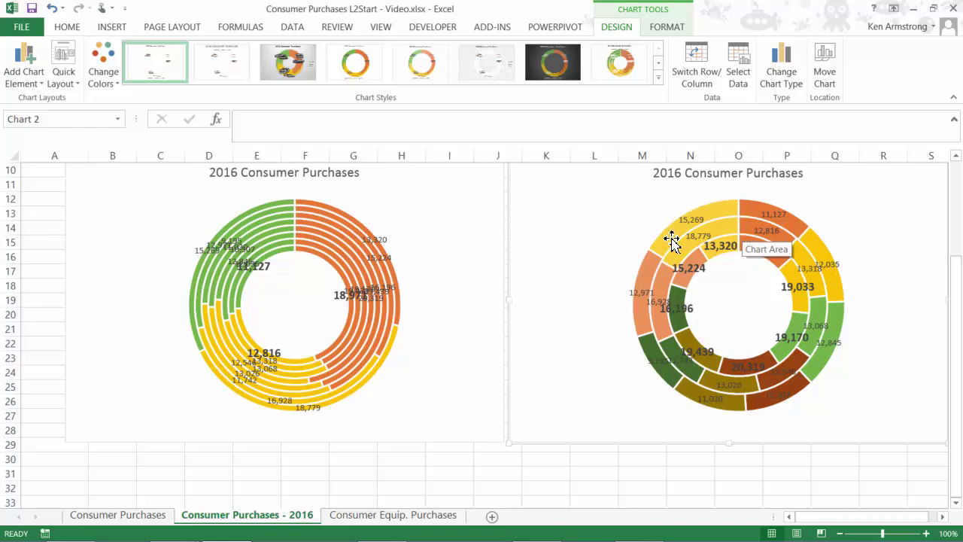
left_click(803, 350)
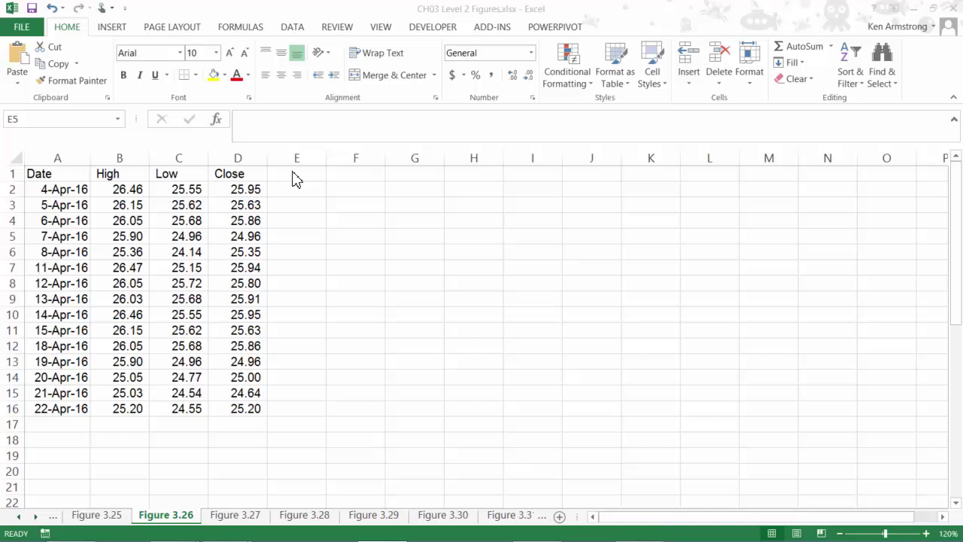
In CH03 Level 2 Figures.xlsx, review the High, Low and Close headings and the dates on the Figure 3.26 sheet.
left_click(133, 179)
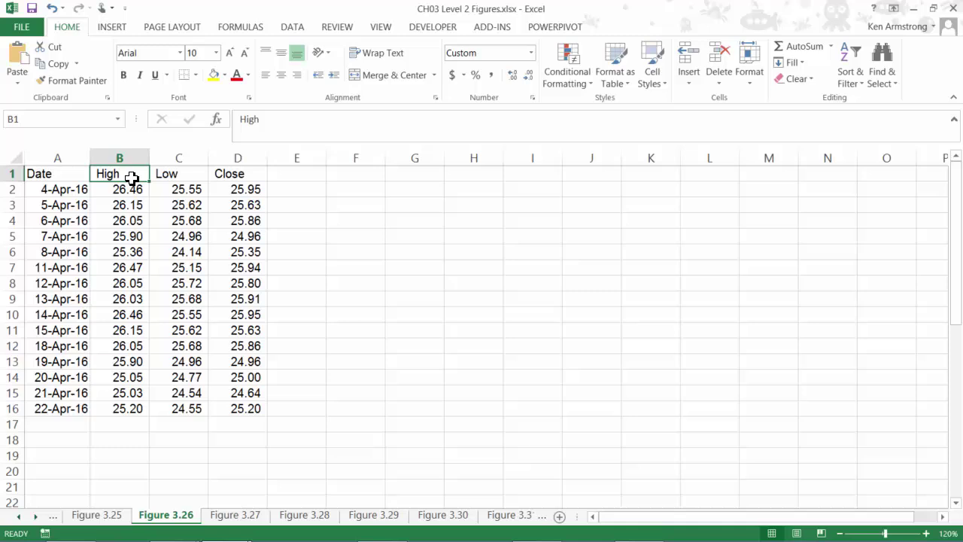
left_click(179, 174)
left_click(233, 173)
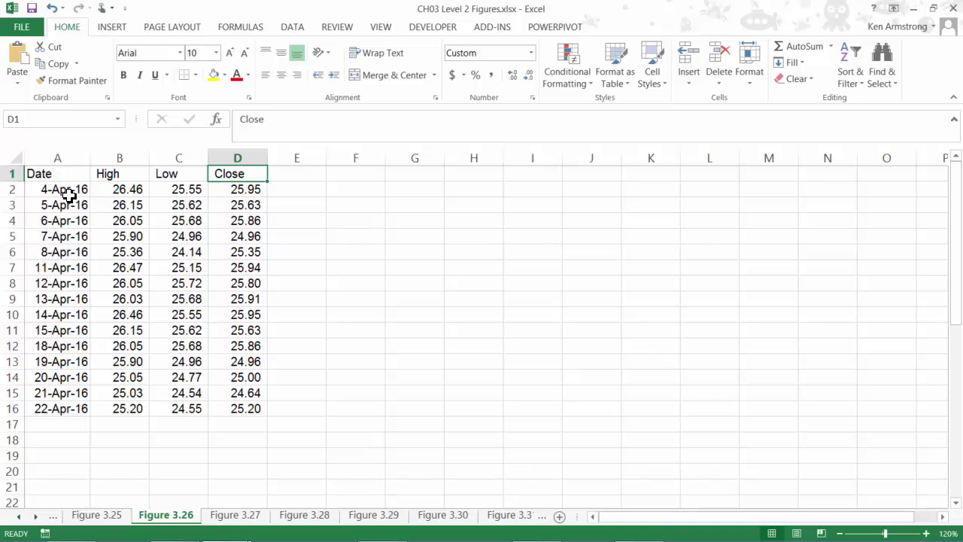
left_click_drag(67, 191, 83, 411)
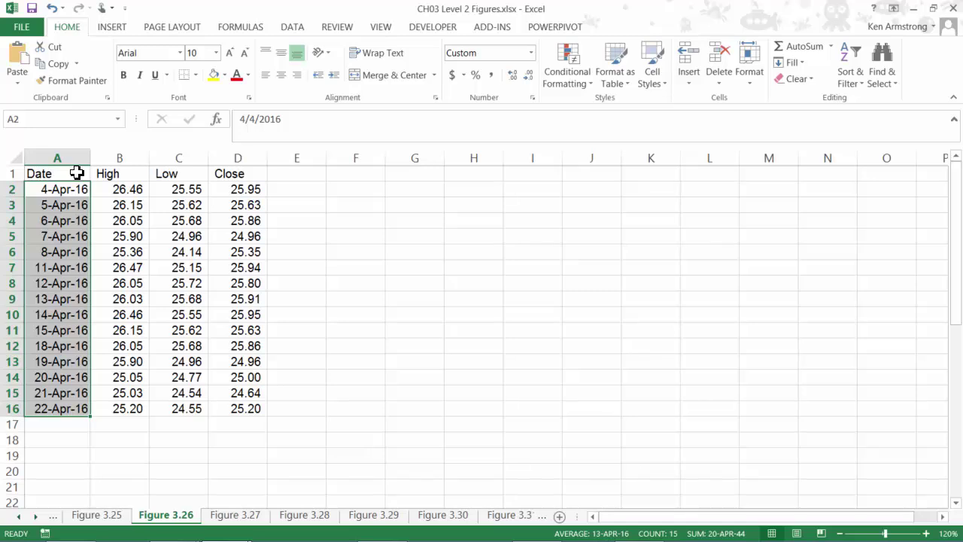
Select the stock price data in A1:D16 and choose the Stock category for a new chart.
left_click_drag(76, 173, 258, 412)
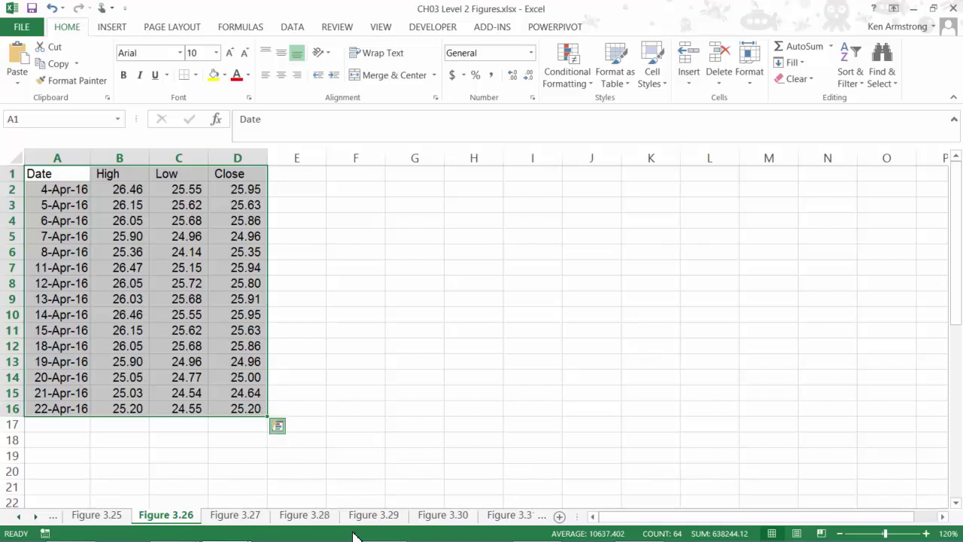
key("ctrl+q")
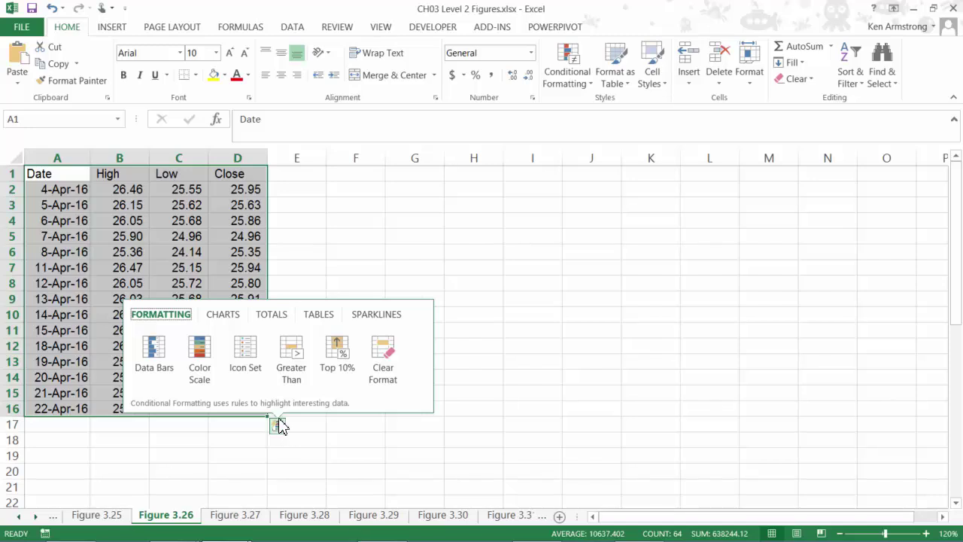
left_click(224, 316)
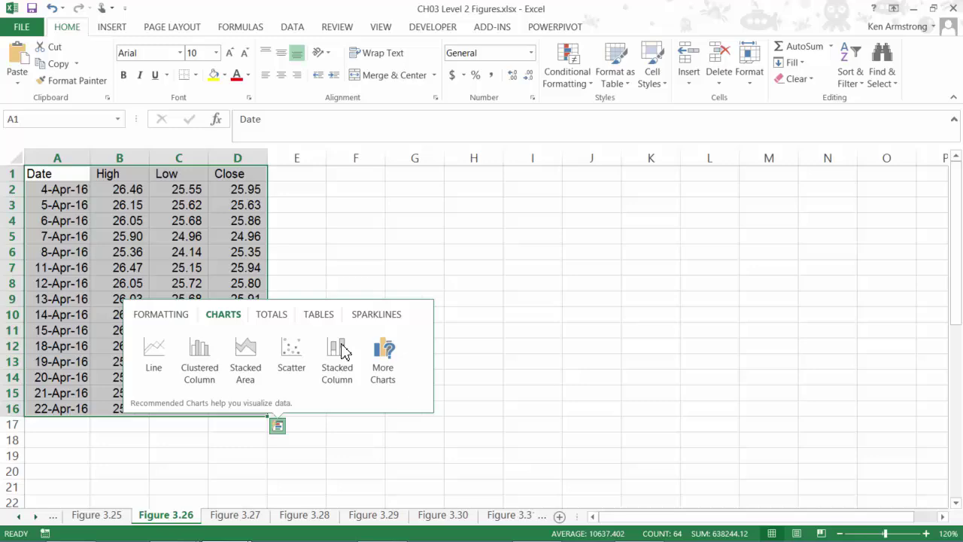
left_click(383, 350)
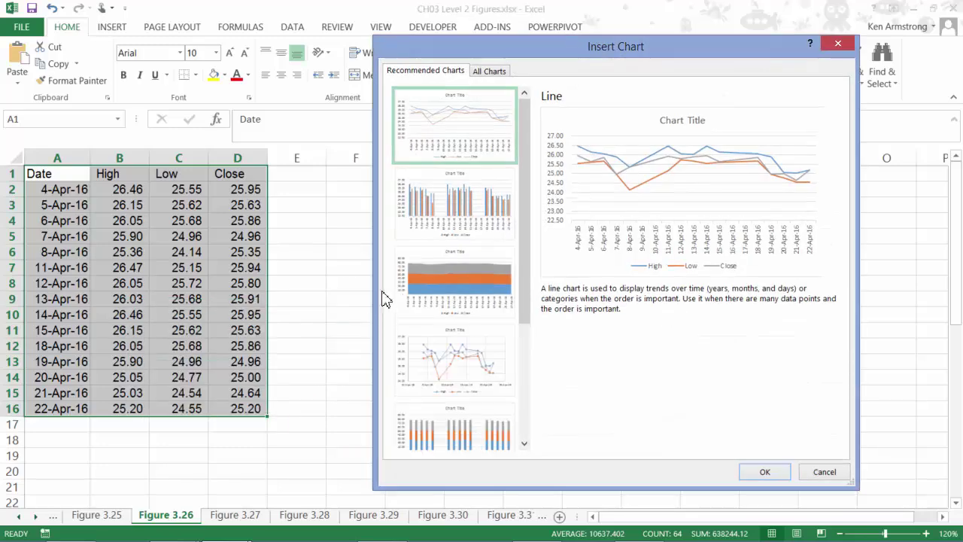
left_click(497, 70)
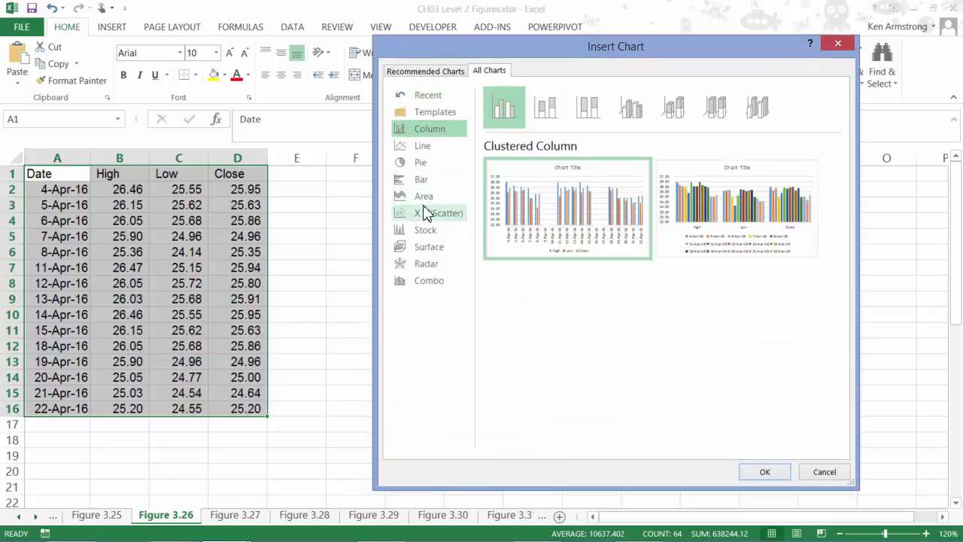
left_click(428, 230)
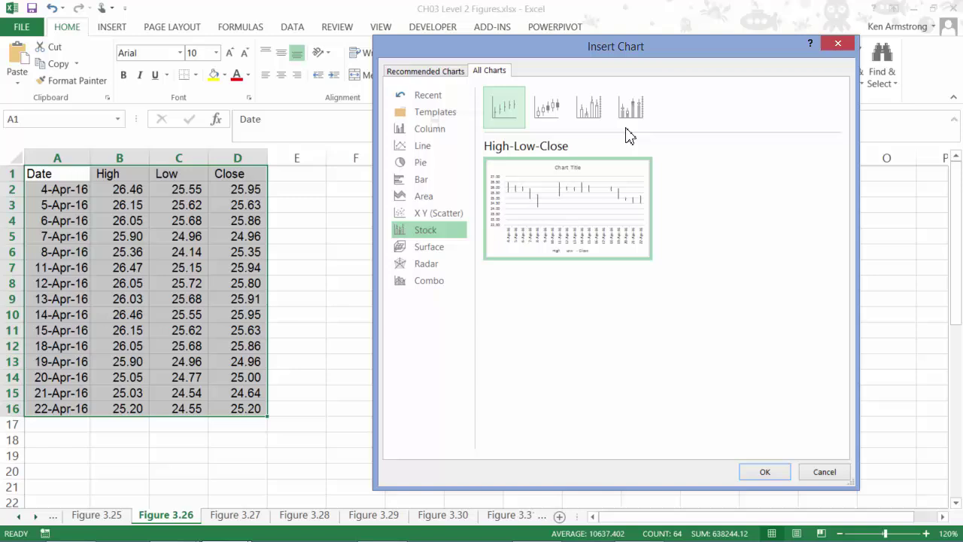
Compare the High-Low-Close, Open-High-Low-Close, Volume-High-Low-Close and Volume-Open-High-Low-Close stock chart subtypes and the data order each requires.
mouse_move(564, 216)
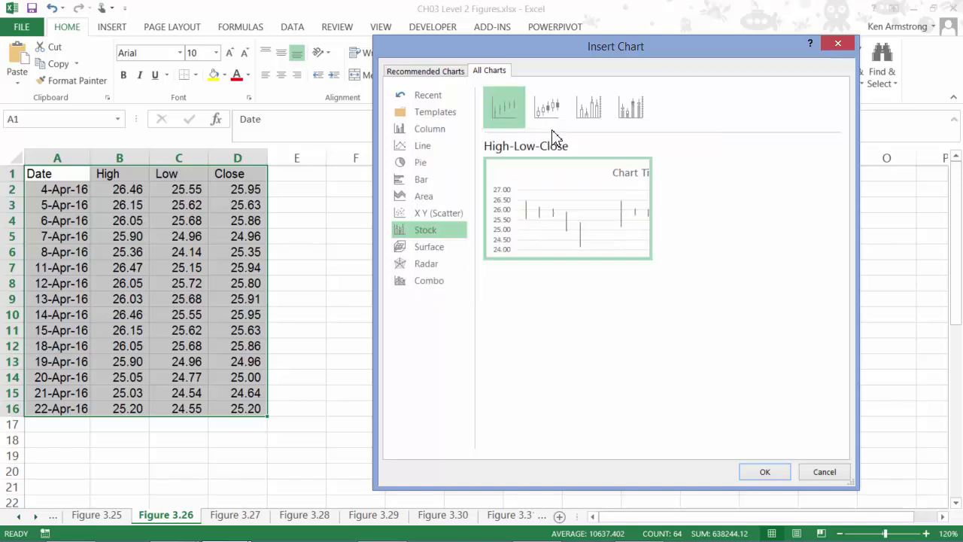
left_click(547, 105)
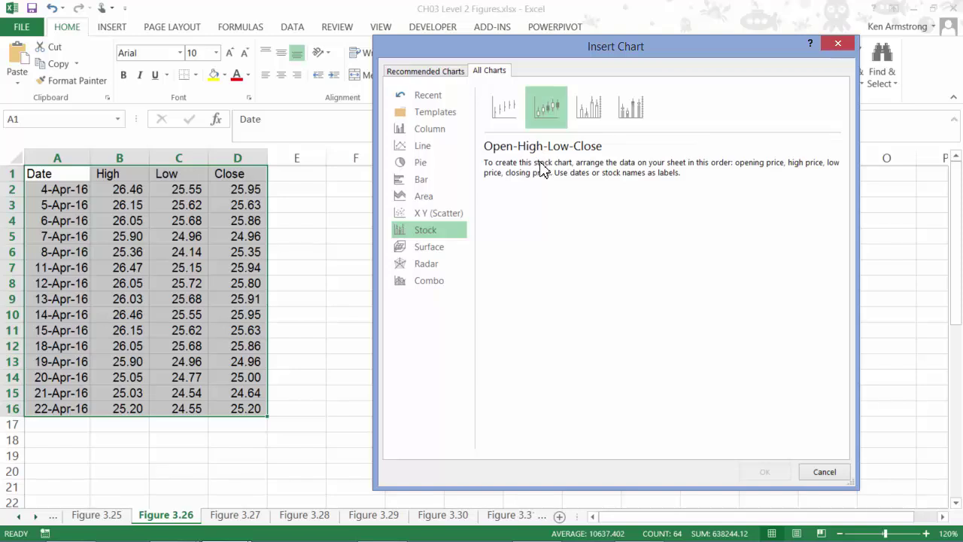
left_click(591, 106)
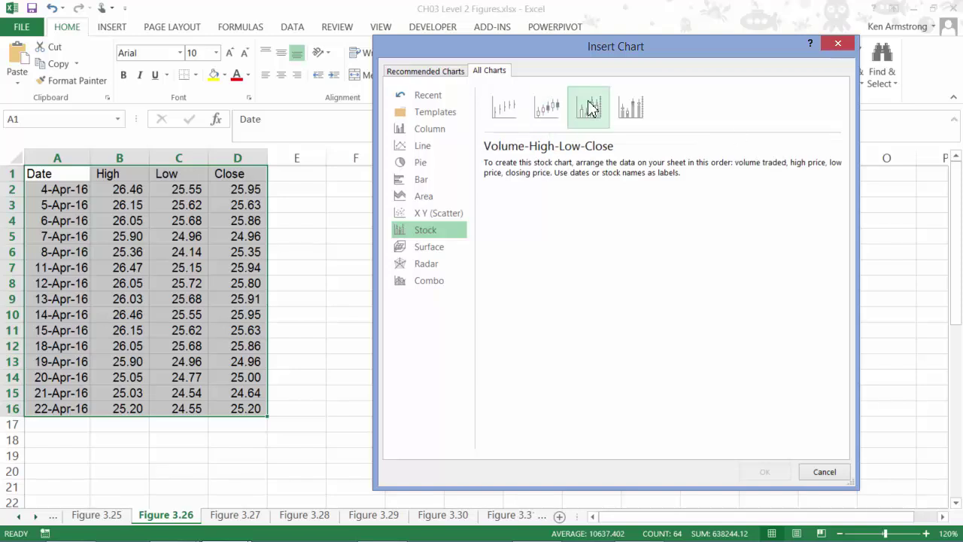
left_click(630, 106)
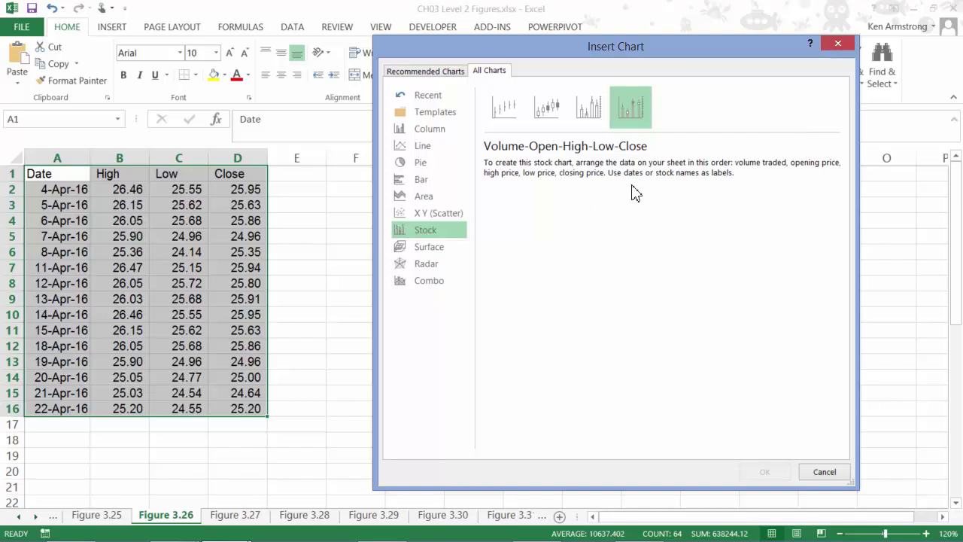
left_click(506, 110)
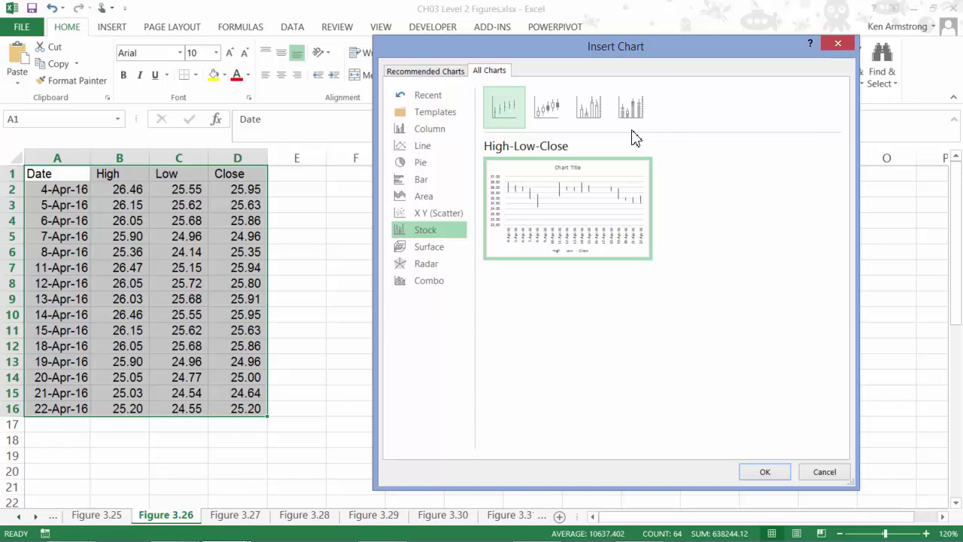
key("Right")
key("Right")
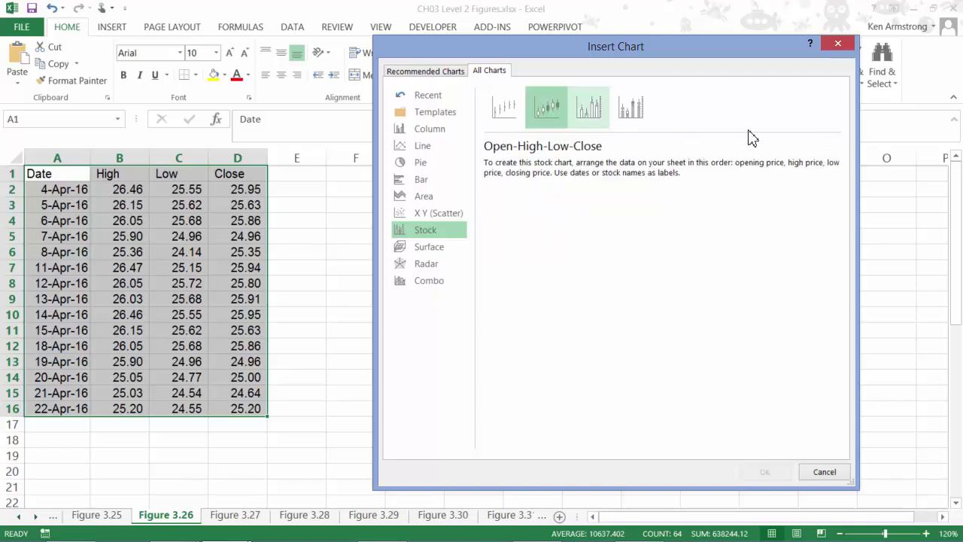
left_click(642, 113)
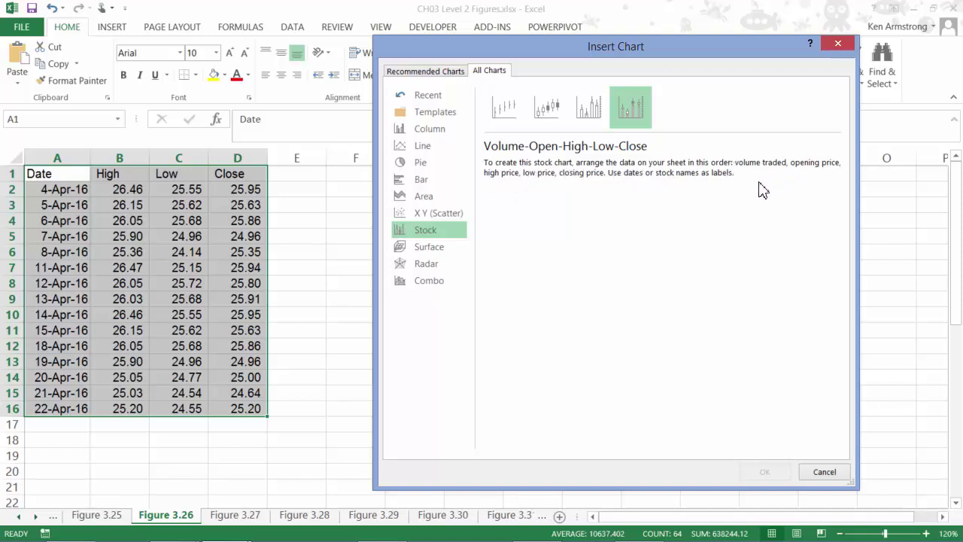
Insert a High-Low-Close stock chart and enlarge it up to about row 2 and across to column M.
left_click(504, 107)
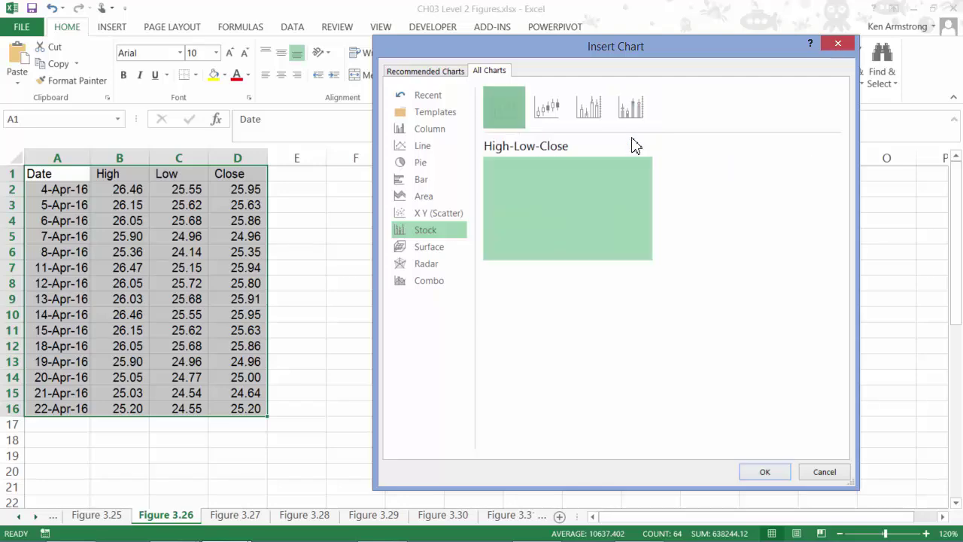
left_click(762, 473)
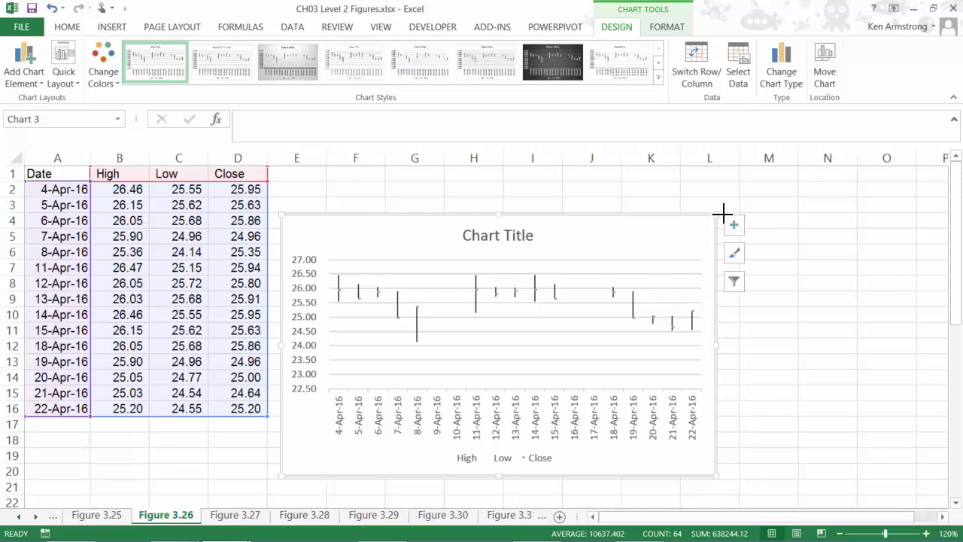
left_click_drag(722, 214, 784, 180)
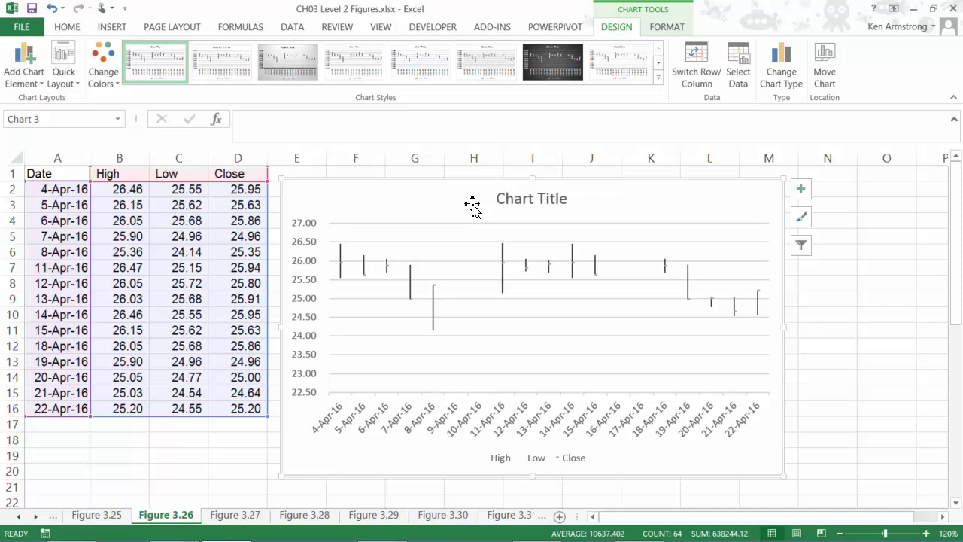
Examine the stock chart's title, legend and high-low lines against the High, Low and Close column headings.
left_click(513, 203)
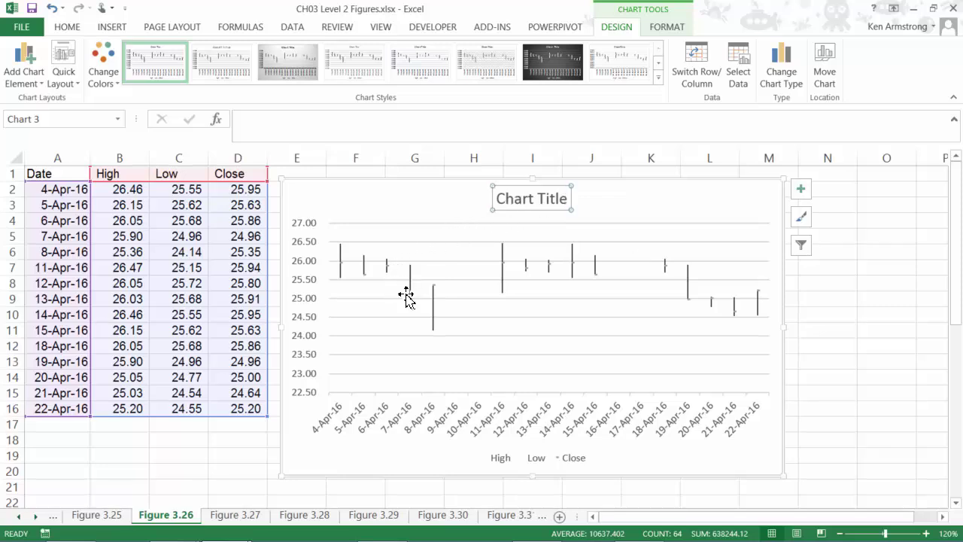
left_click(134, 176)
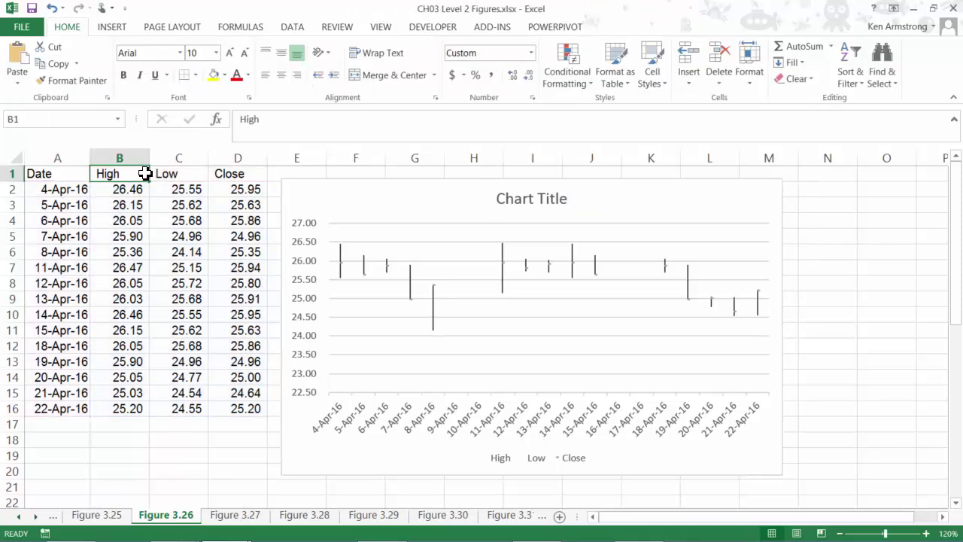
left_click(167, 174)
left_click(225, 173)
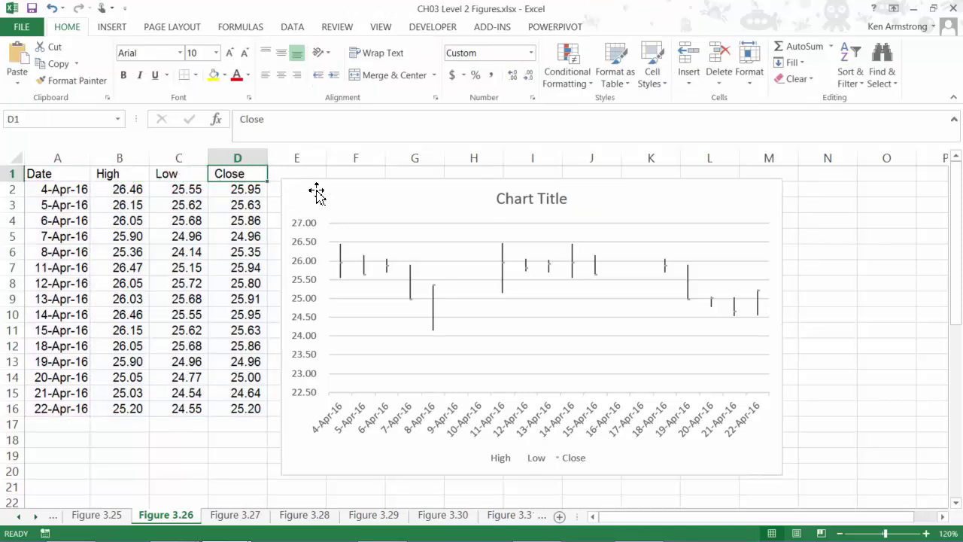
left_click(504, 461)
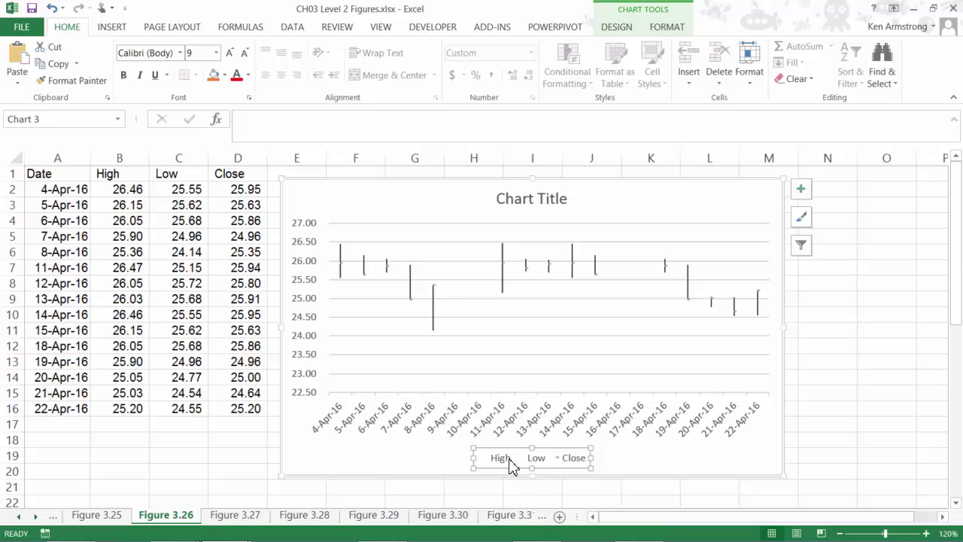
left_click(545, 392)
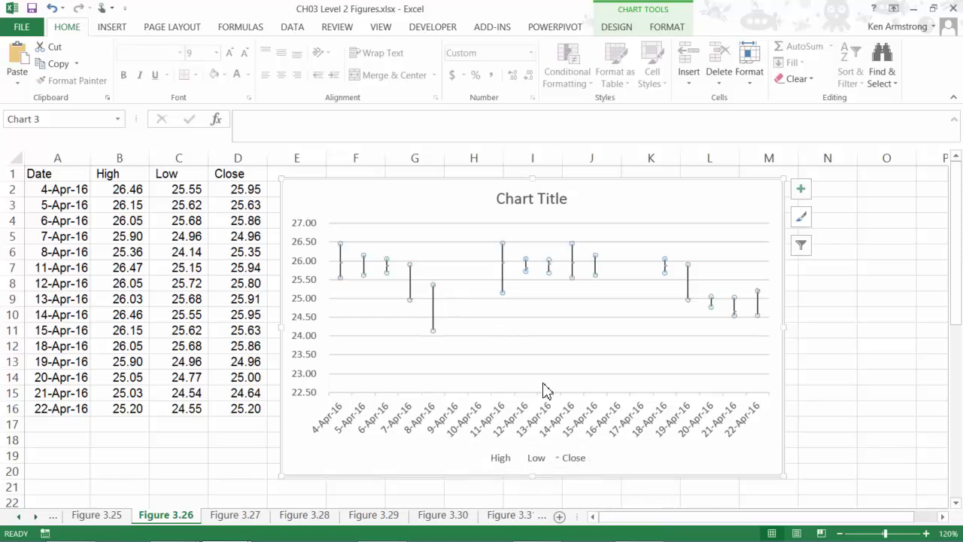
Select the Close series in the High-Low-Close stock chart and open its data series formatting.
left_click(503, 262)
left_click(566, 340)
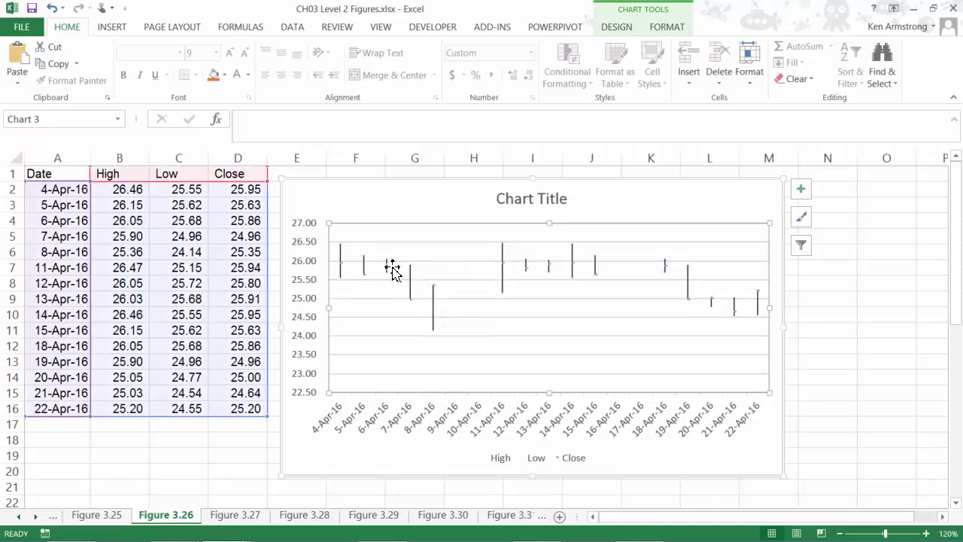
key("Up")
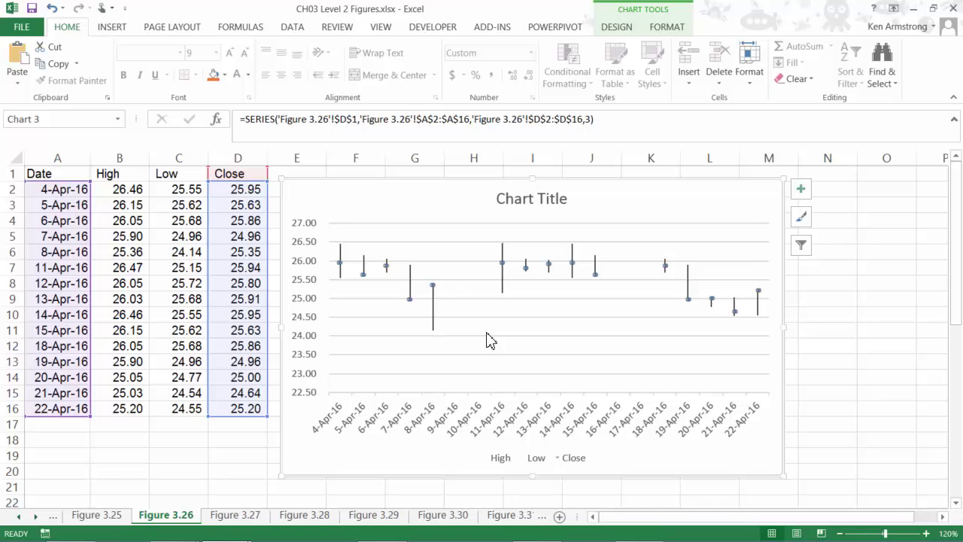
key("shift+F10")
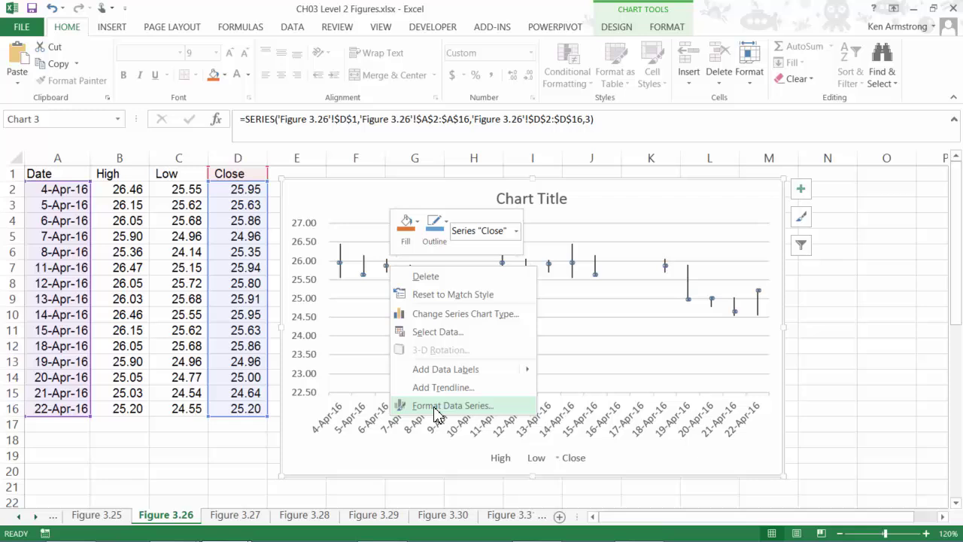
key("Return")
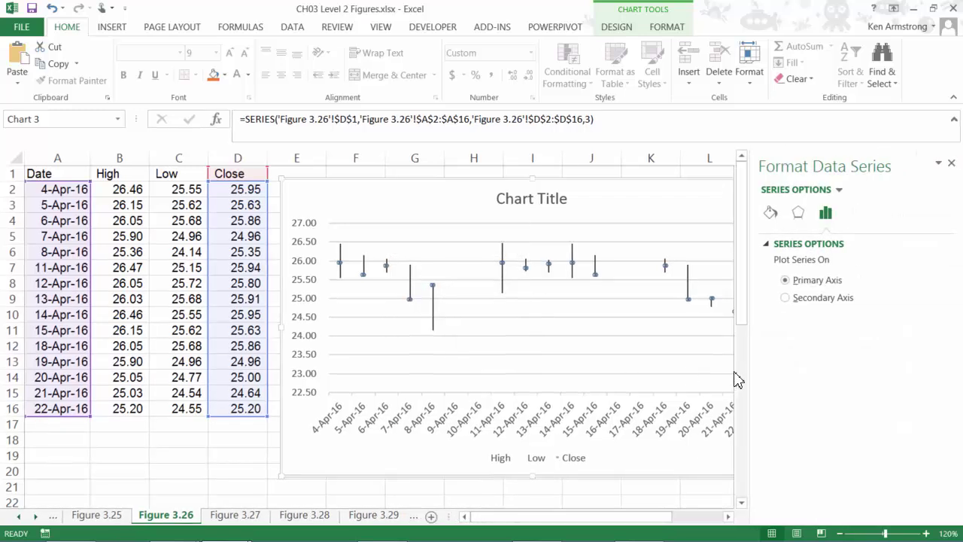
Change the Close series markers to the built-in triangle at size 6 and close the formatting options.
left_click(771, 213)
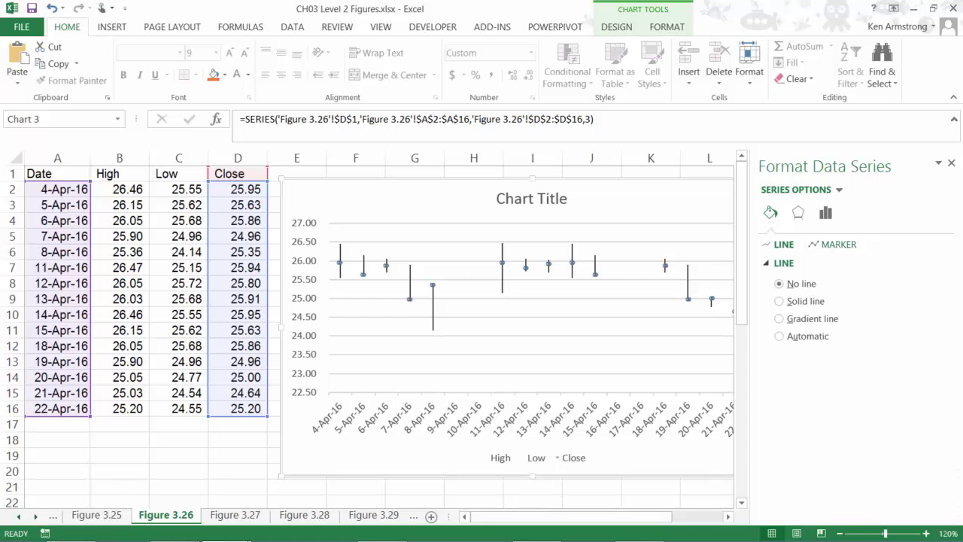
left_click(835, 245)
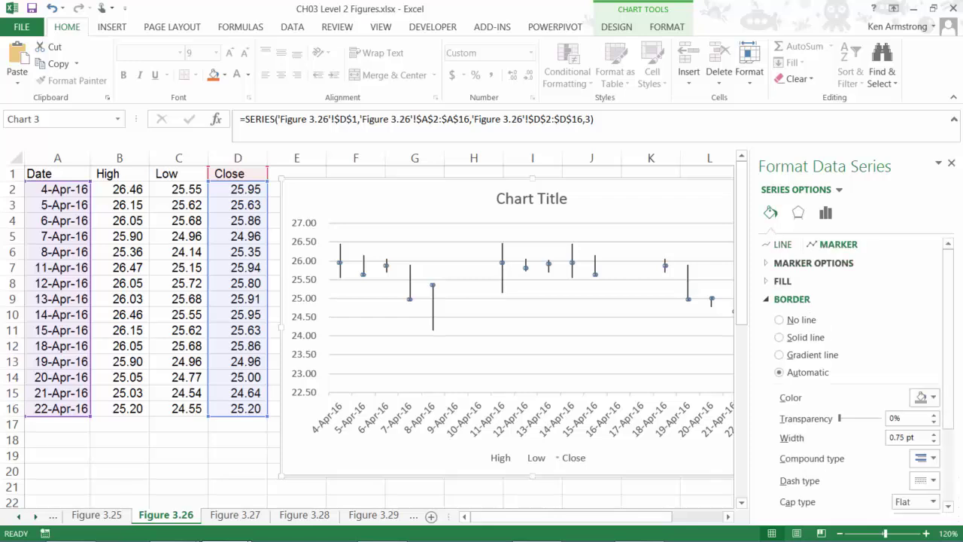
left_click(767, 265)
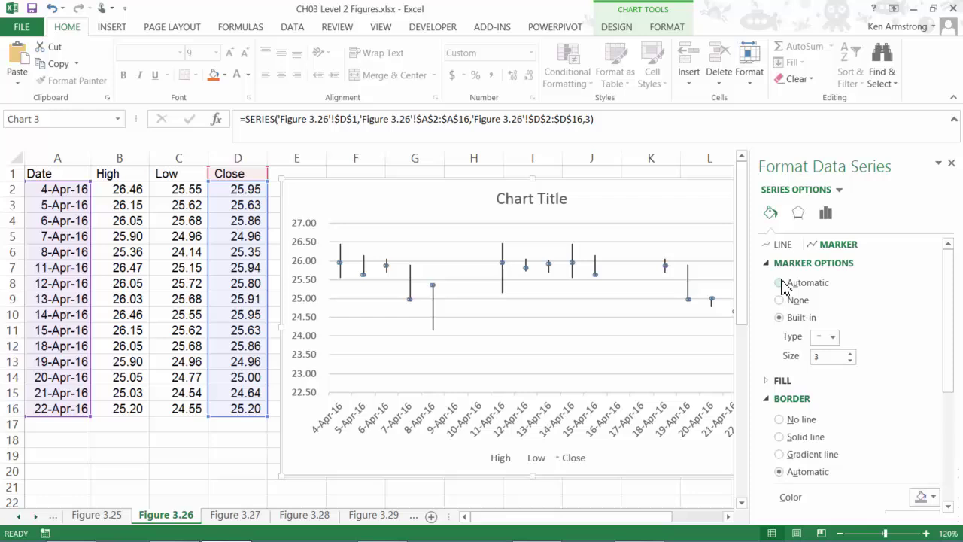
left_click(780, 283)
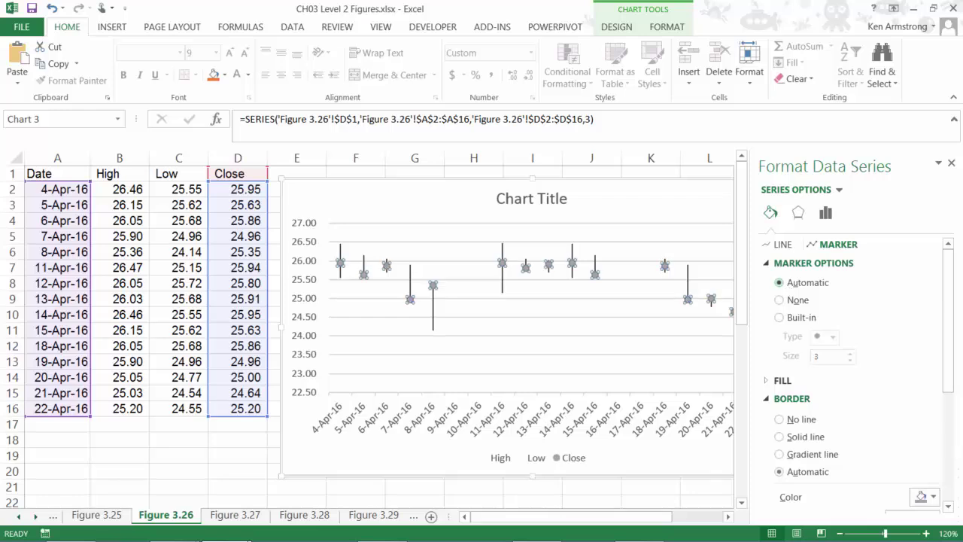
left_click(780, 317)
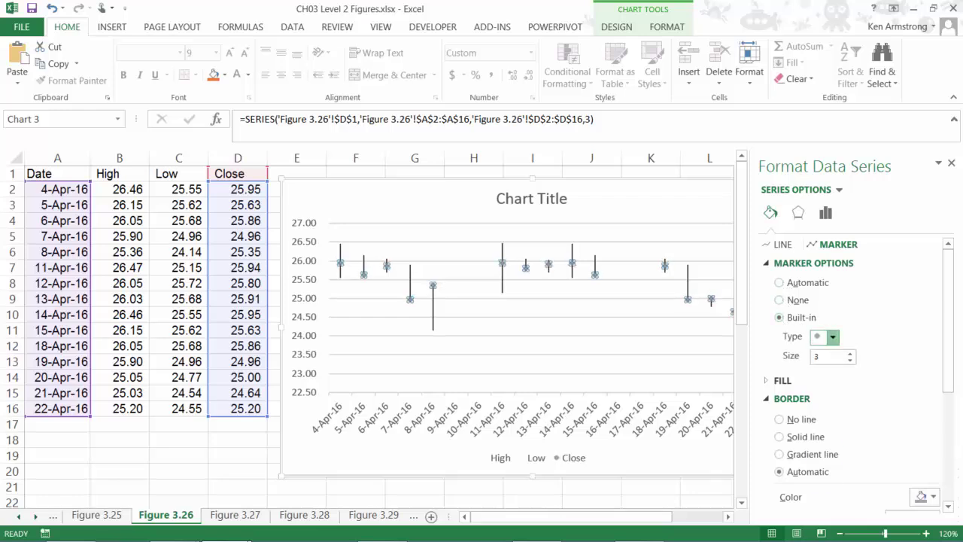
left_click(832, 336)
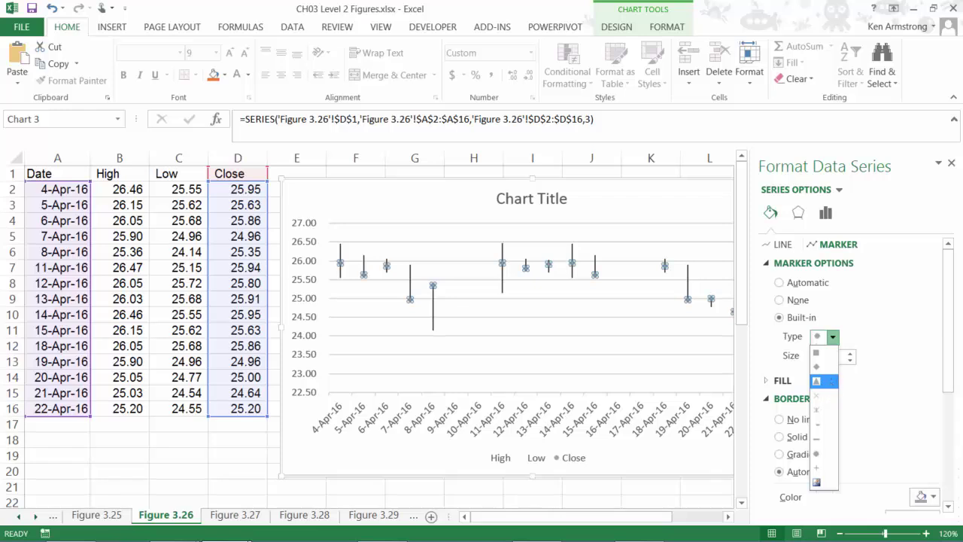
left_click(820, 382)
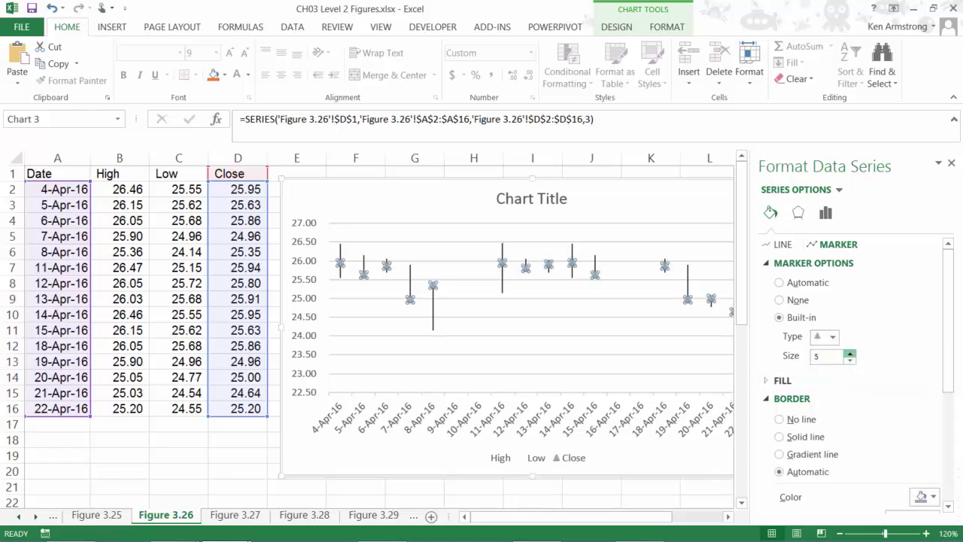
left_click(850, 352)
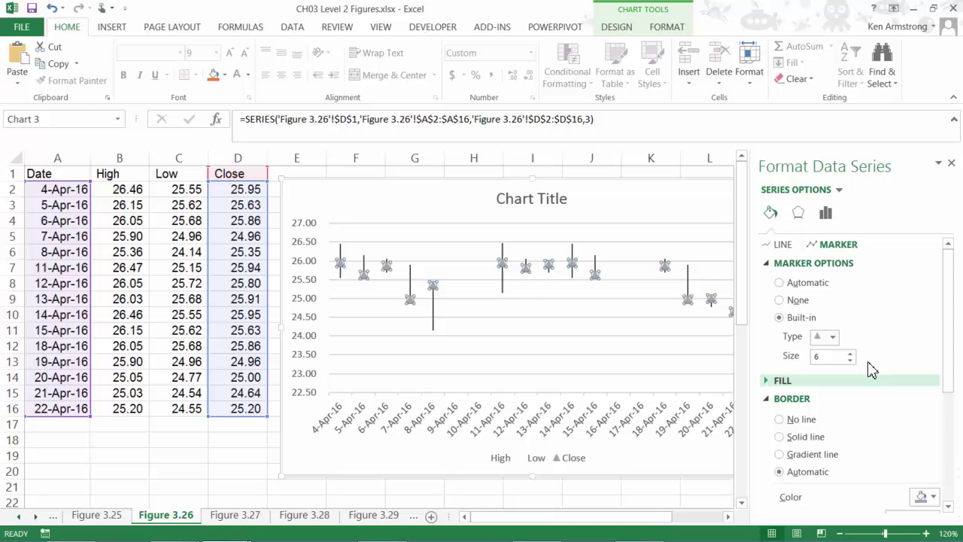
left_click(952, 165)
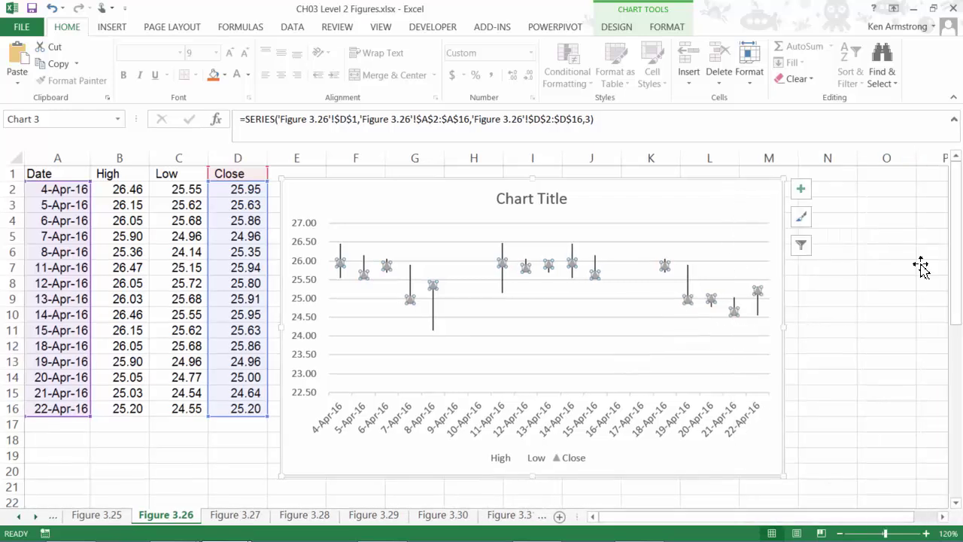
left_click(735, 219)
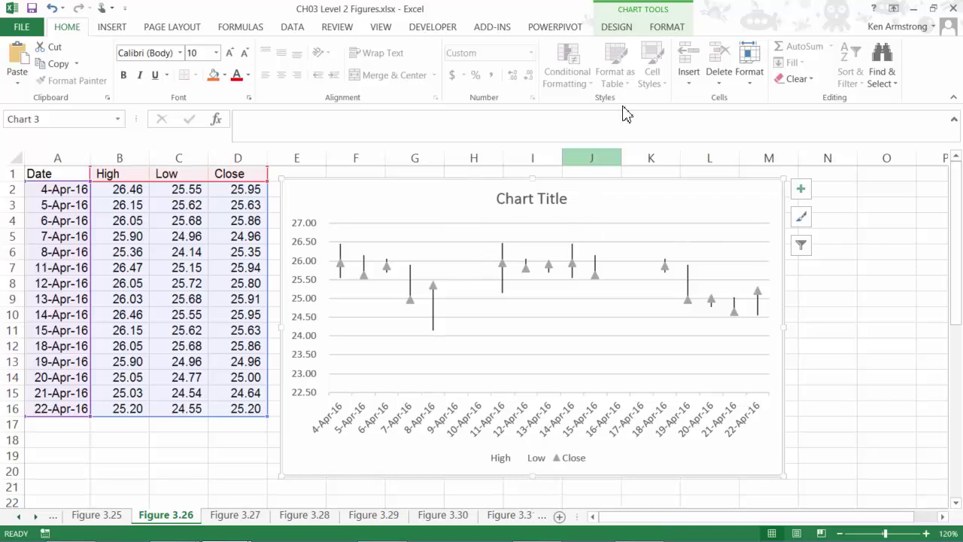
Replace the stock chart's title with "TheZone High Low Close" and deselect the chart.
left_click(555, 197)
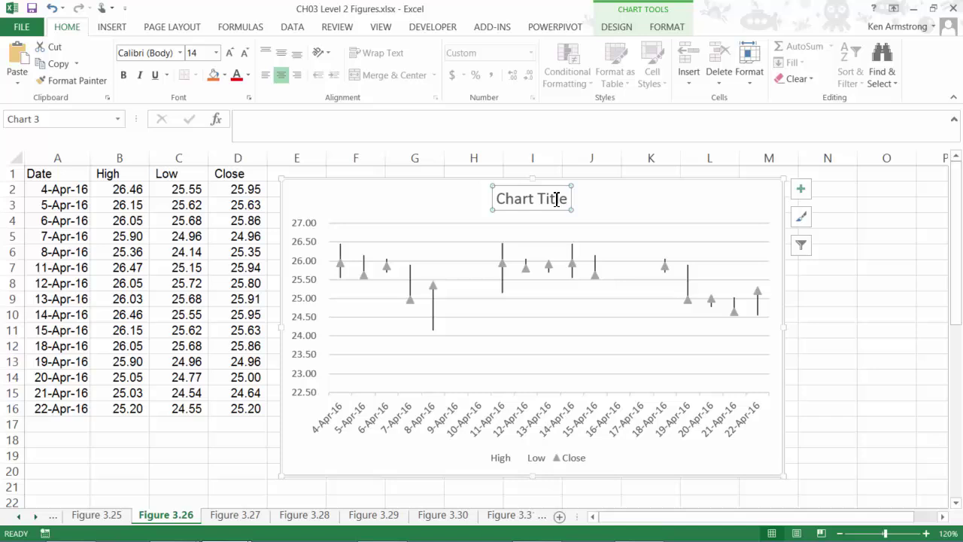
left_click_drag(569, 201, 512, 209)
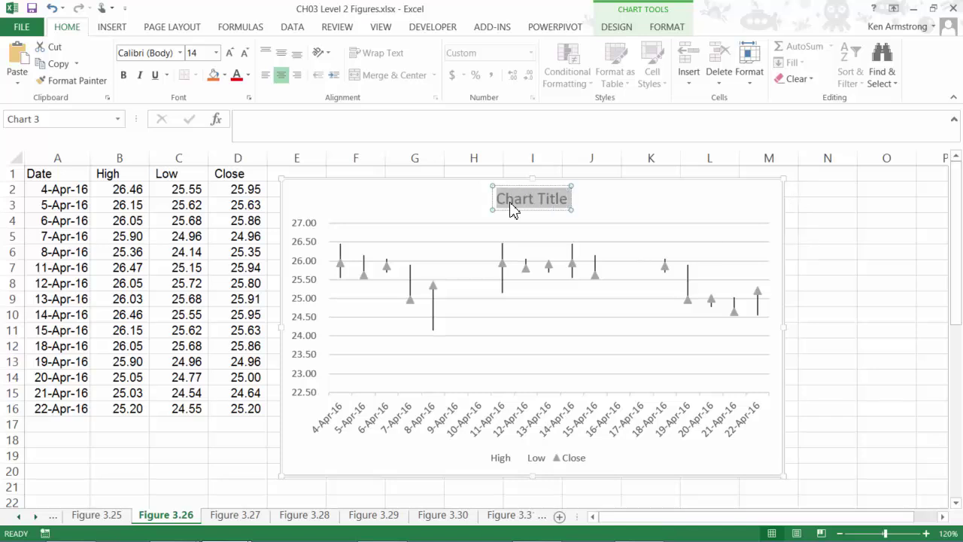
type("TheZone High Low Close")
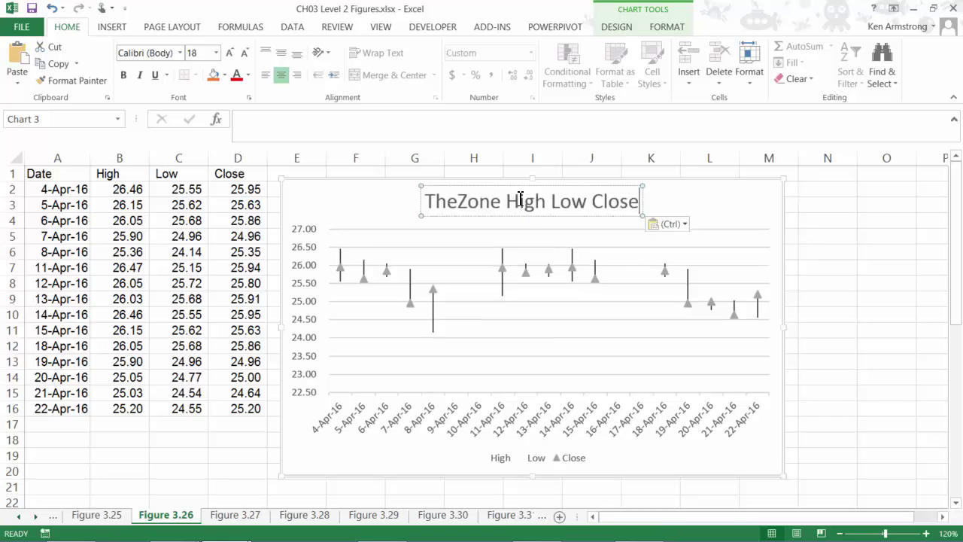
left_click(659, 198)
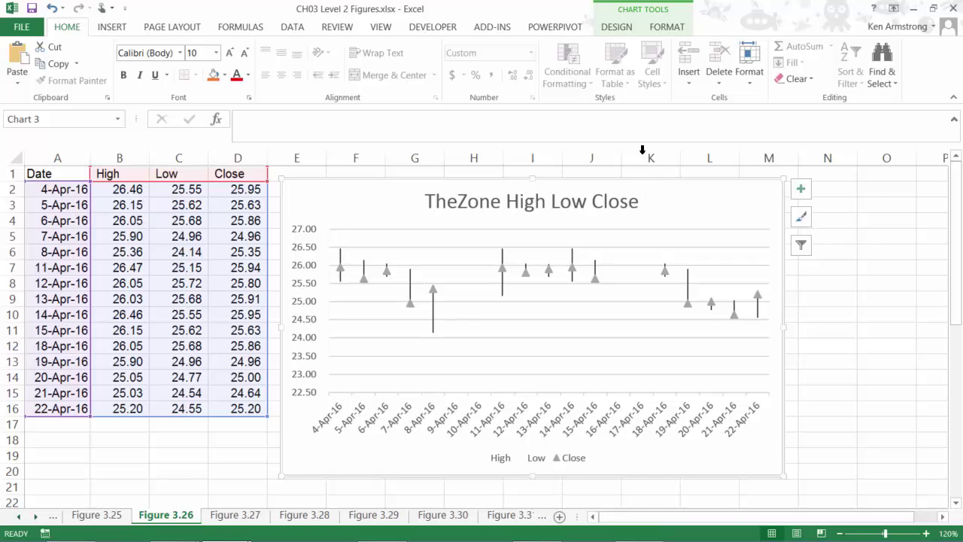
left_click(617, 27)
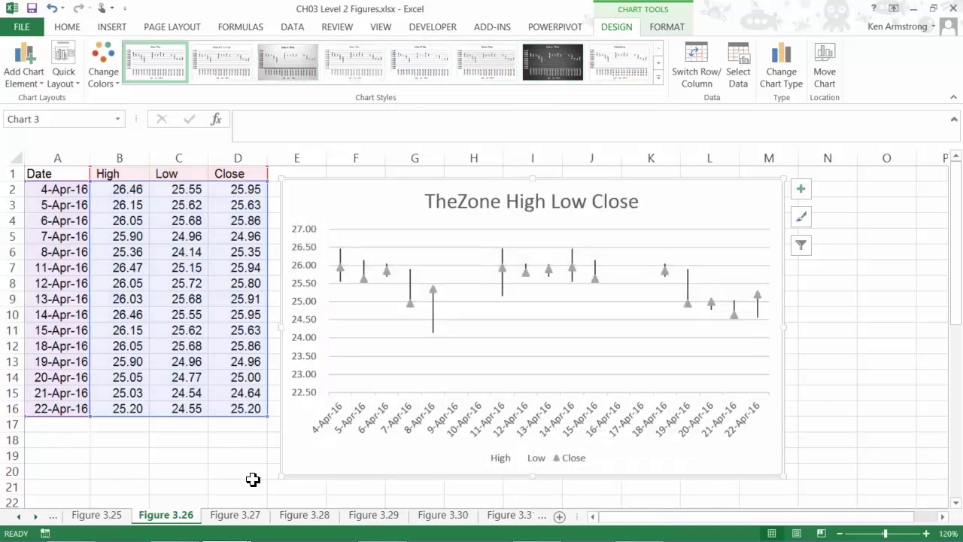
left_click(226, 468)
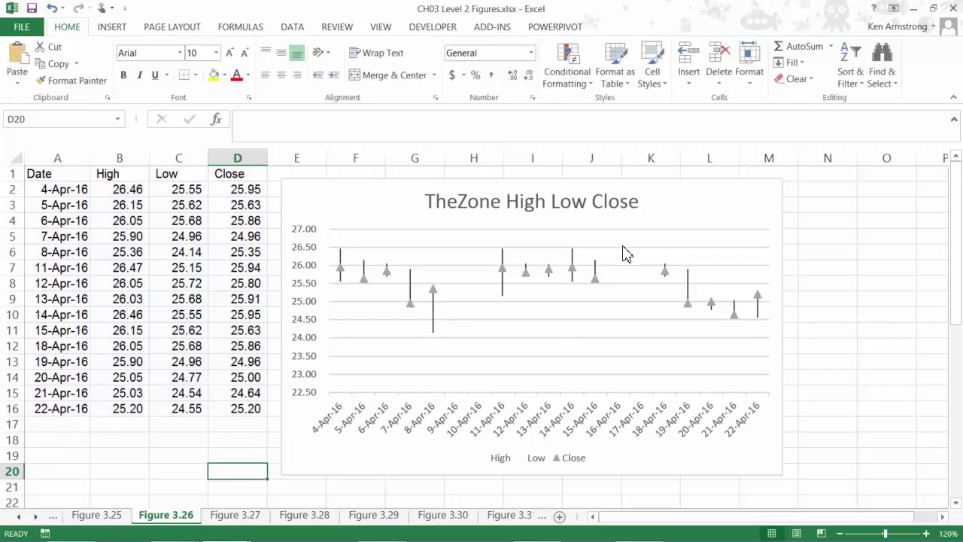
Select the price data in A1:E16 on the Figure 3.27 sheet and choose the Stock category for a new chart.
left_click(263, 519)
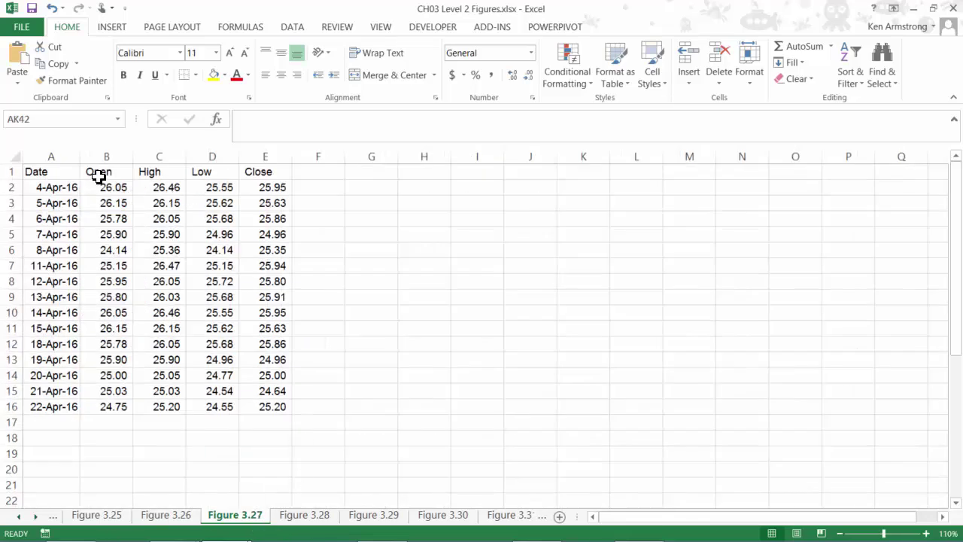
left_click_drag(99, 173, 242, 174)
left_click_drag(36, 174, 265, 411)
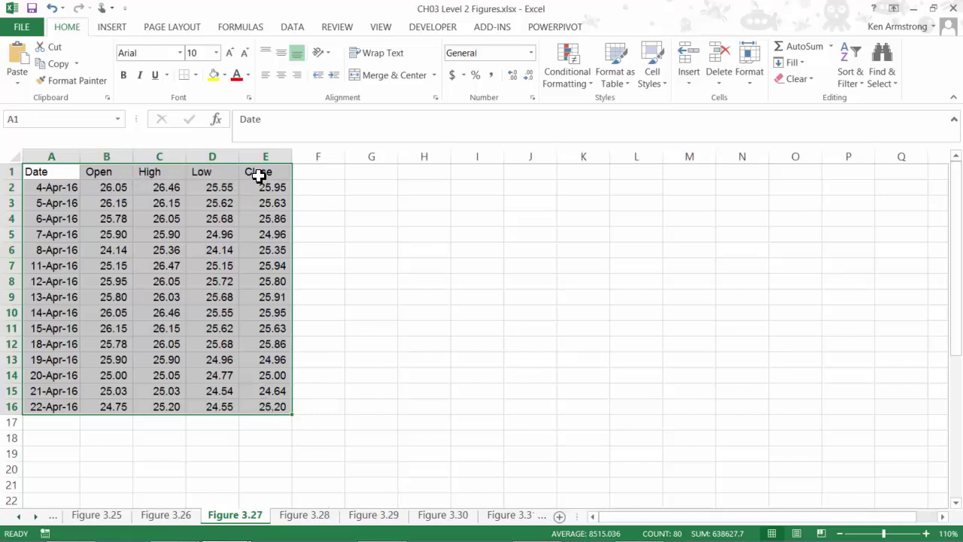
left_click(111, 29)
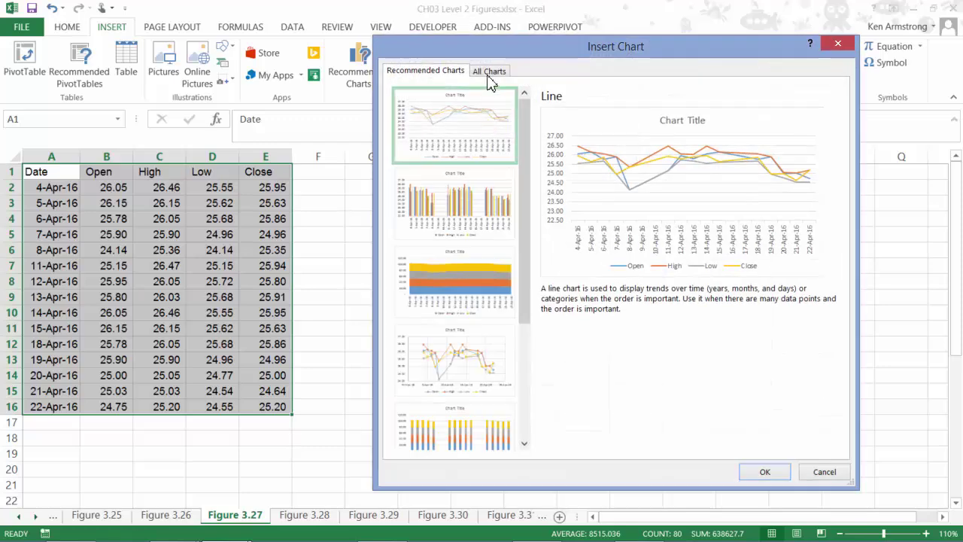
left_click(490, 72)
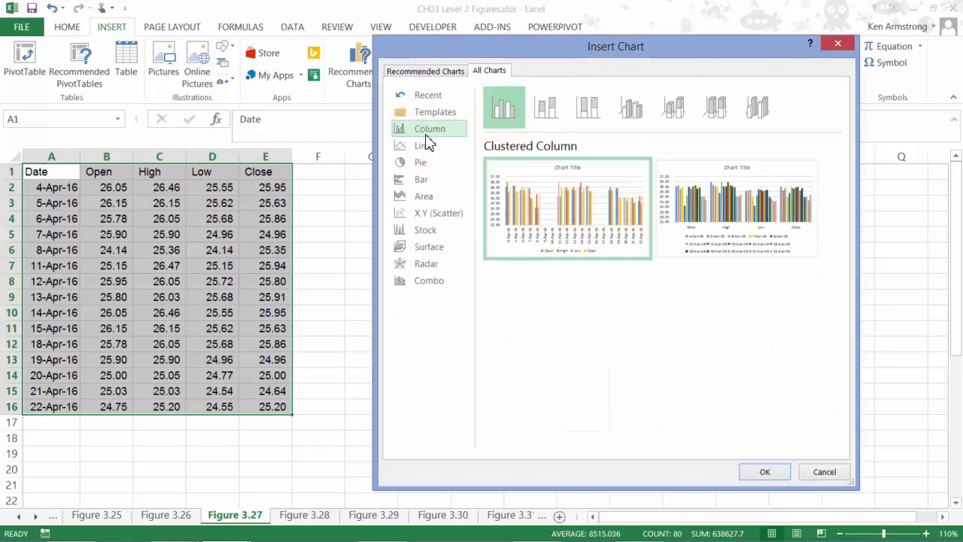
left_click(429, 230)
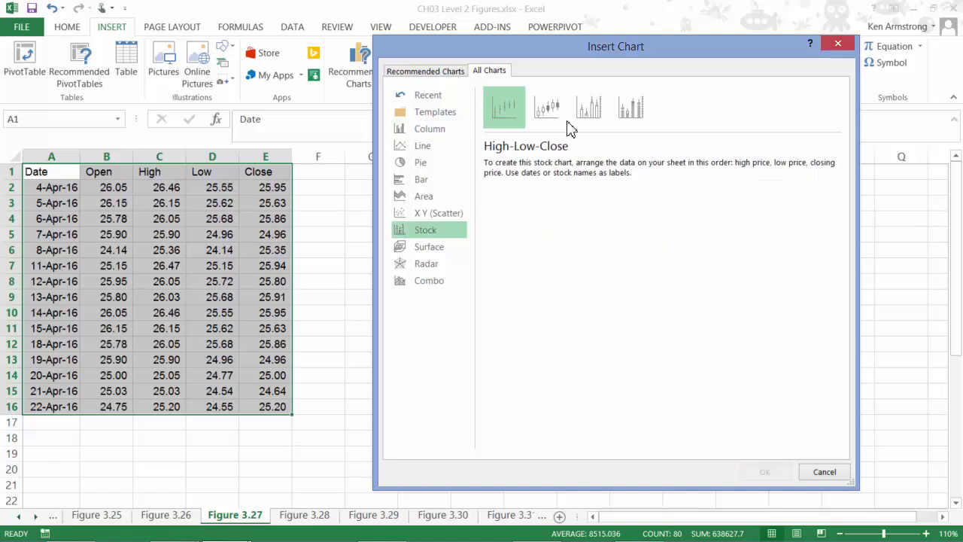
Insert an Open-High-Low-Close stock chart and enlarge it up to about row 1 and across to column N.
left_click(546, 108)
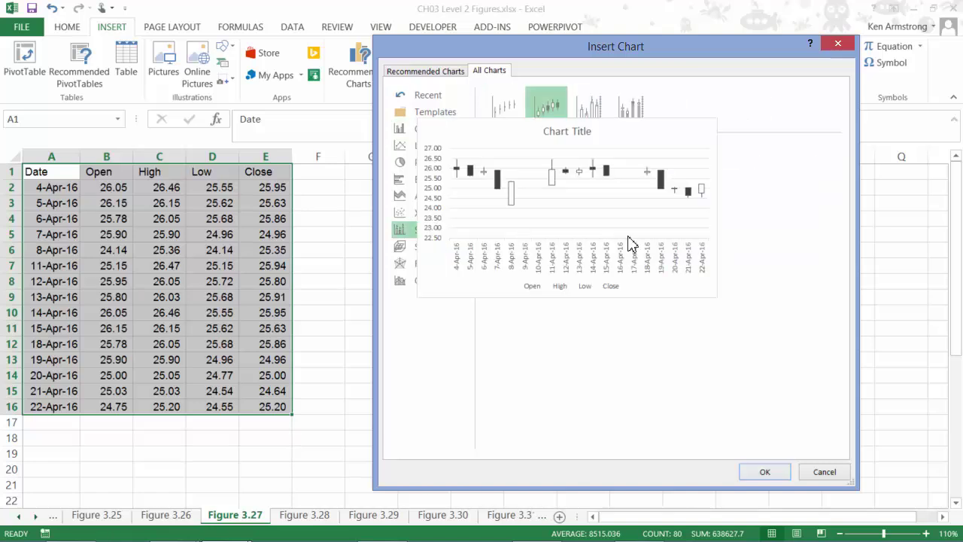
left_click(589, 108)
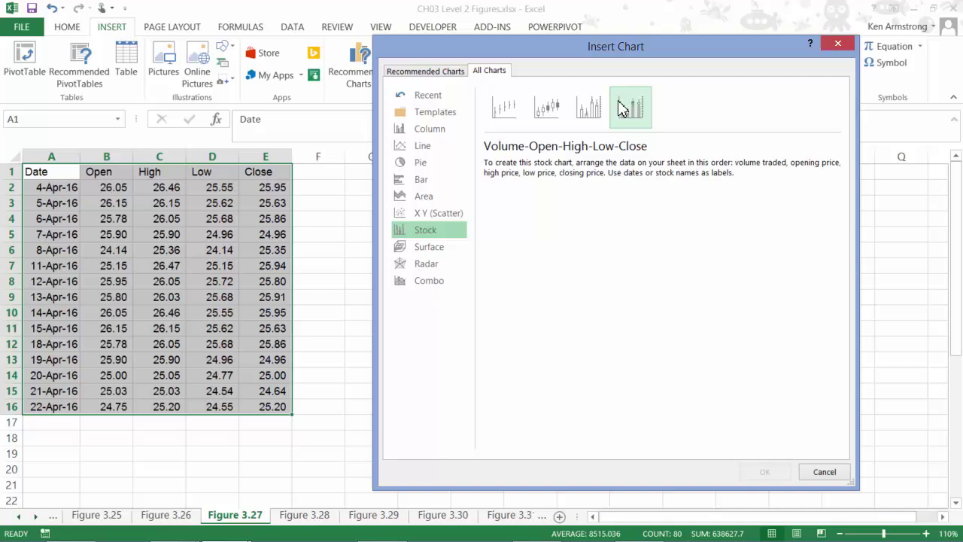
left_click(547, 106)
mouse_move(566, 216)
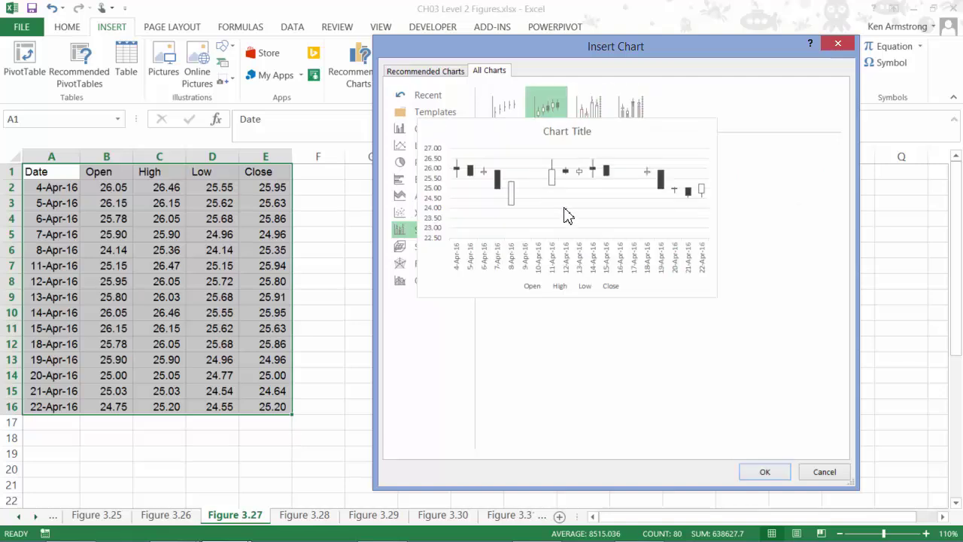
left_click(765, 472)
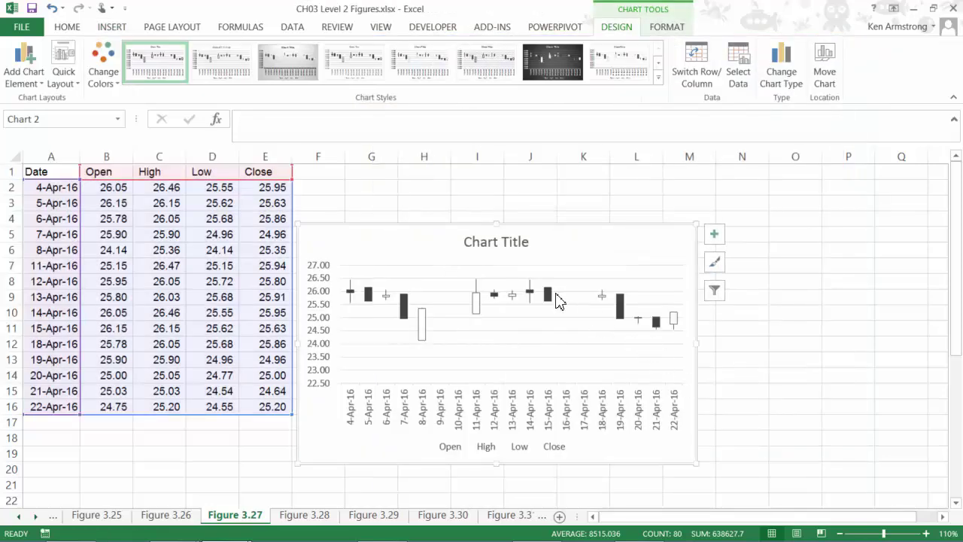
left_click_drag(698, 223, 753, 174)
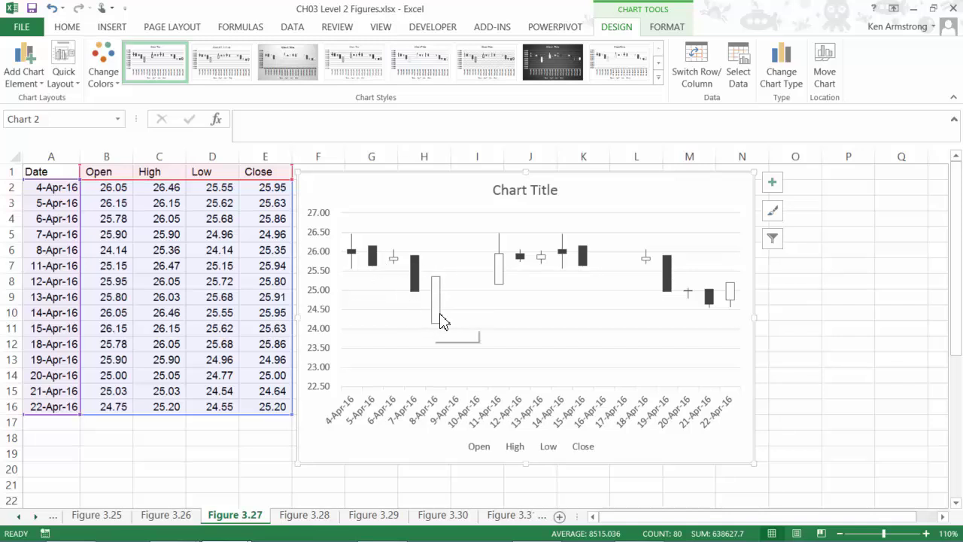
Fill the up bars of the Open-High-Low-Close chart with solid standard green.
left_click(499, 248)
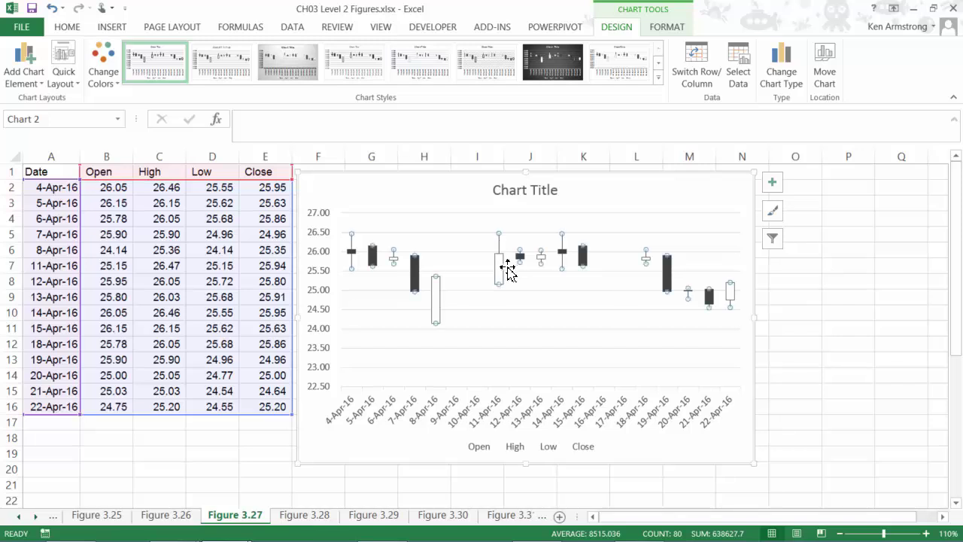
key("Down")
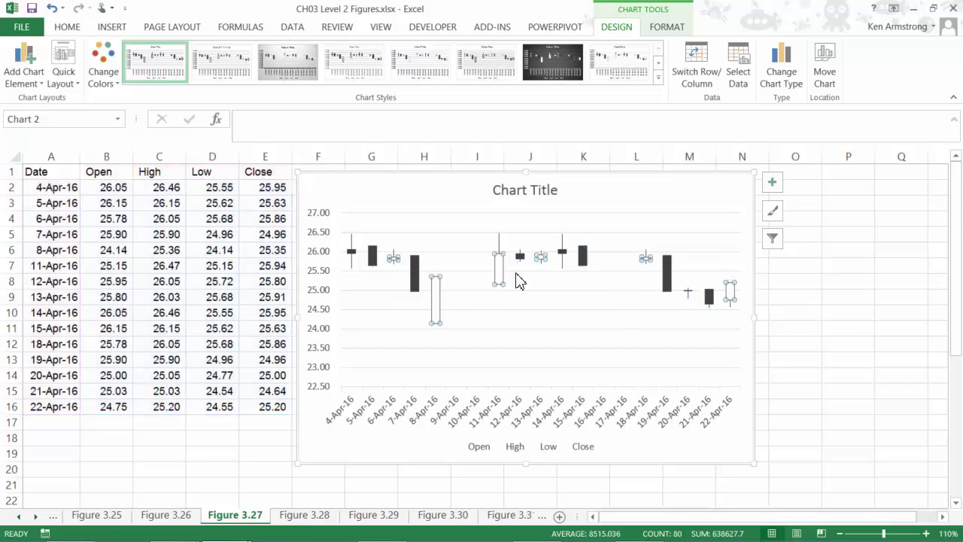
left_click(419, 286)
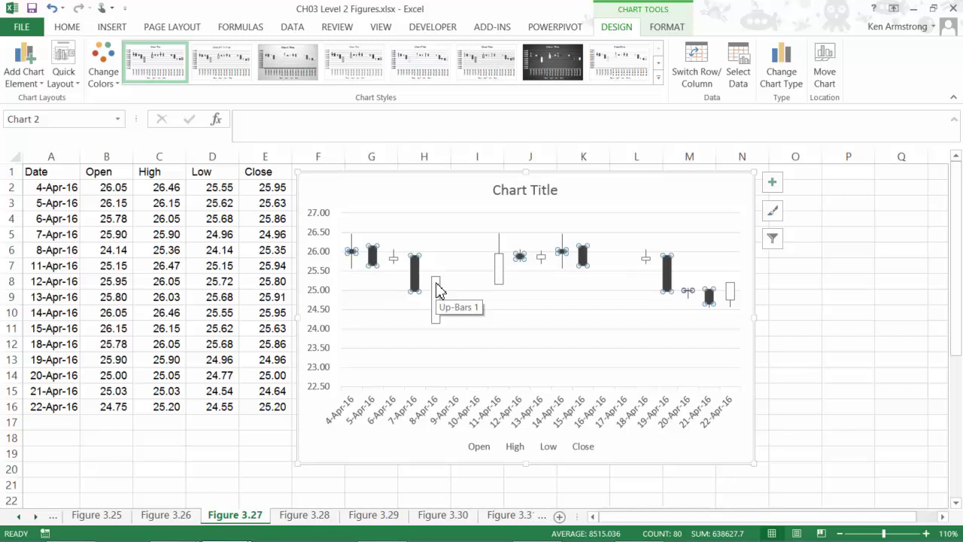
right_click(439, 290)
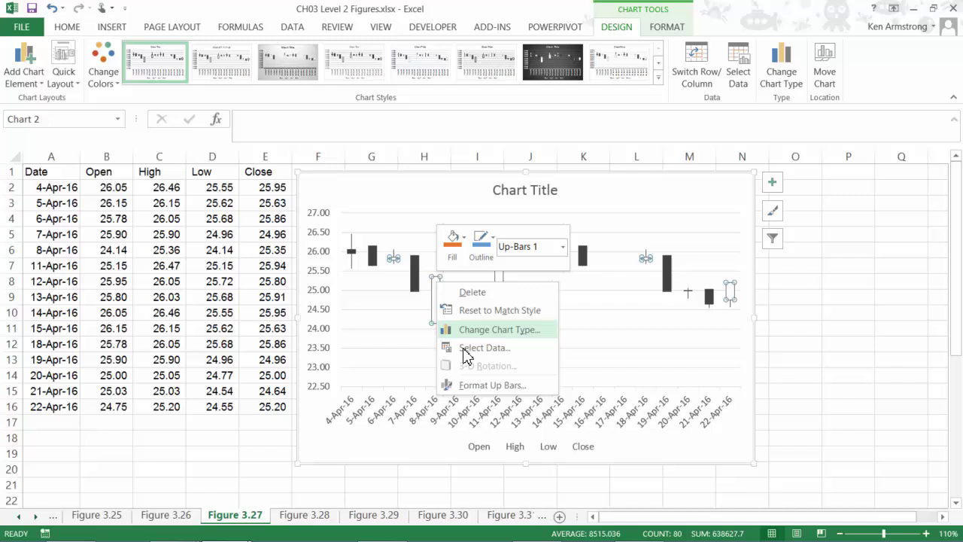
left_click(476, 385)
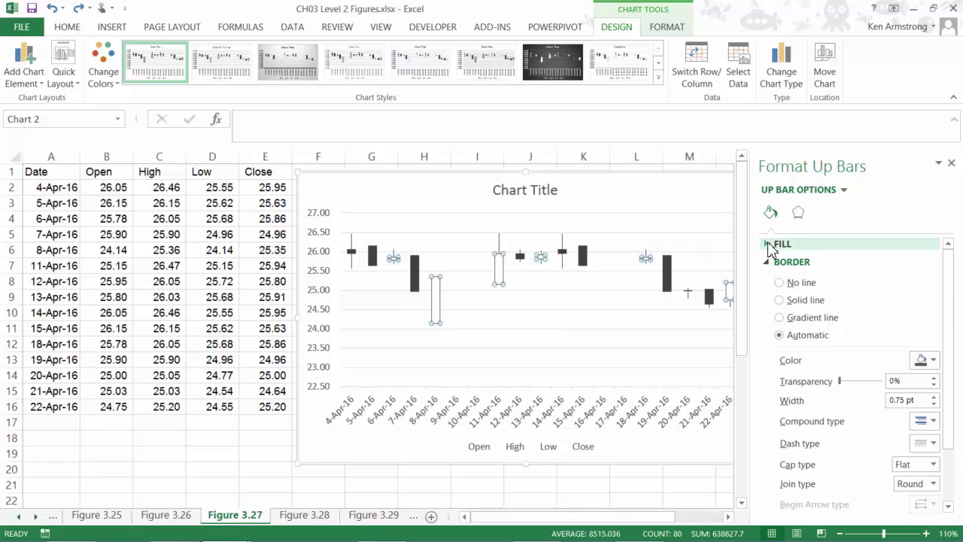
left_click(779, 244)
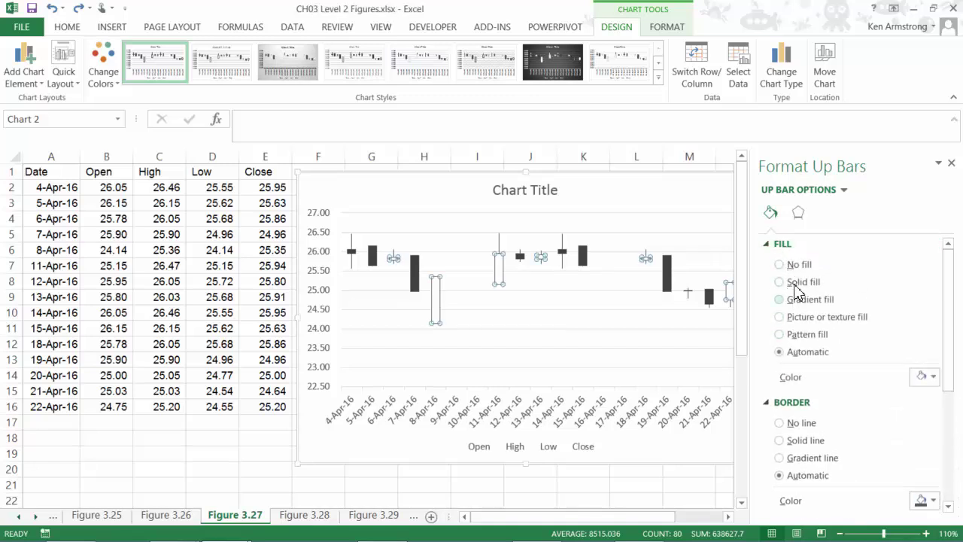
left_click(779, 281)
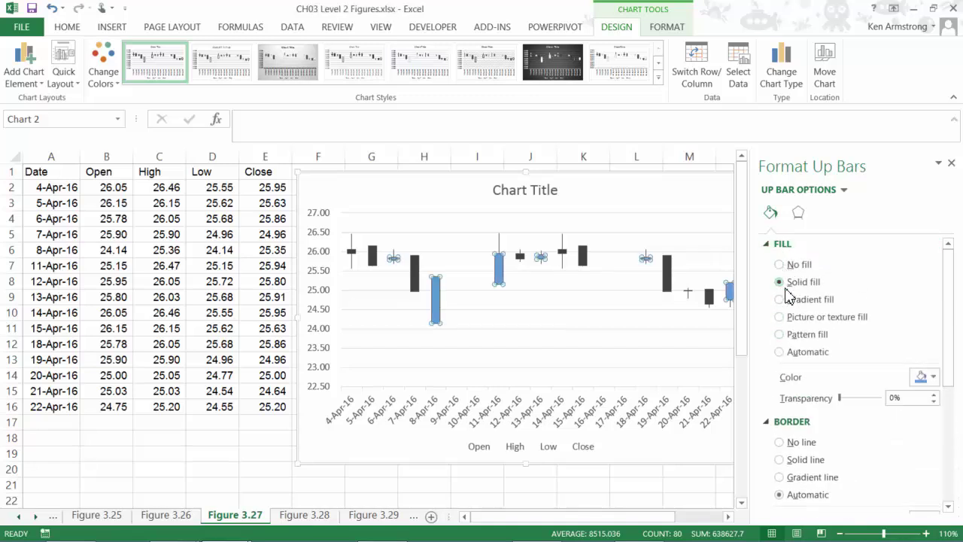
left_click(923, 379)
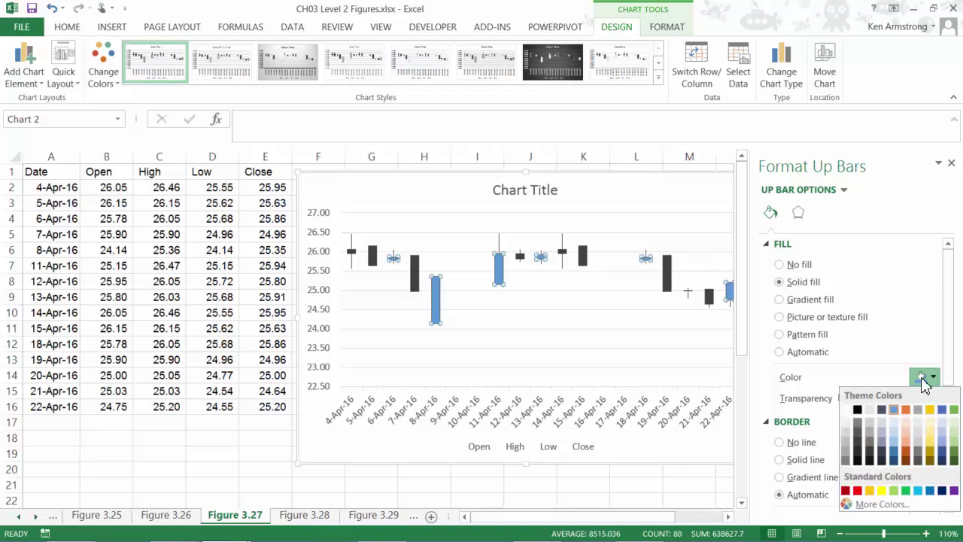
left_click(905, 490)
left_click(560, 271)
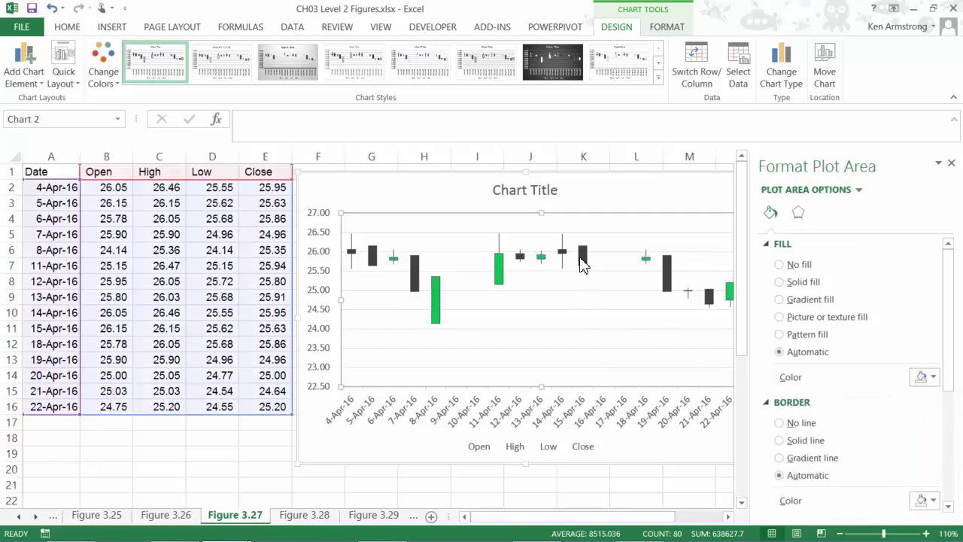
Fill the down bars of the Open-High-Low-Close chart with solid standard red.
left_click(583, 260)
right_click(584, 257)
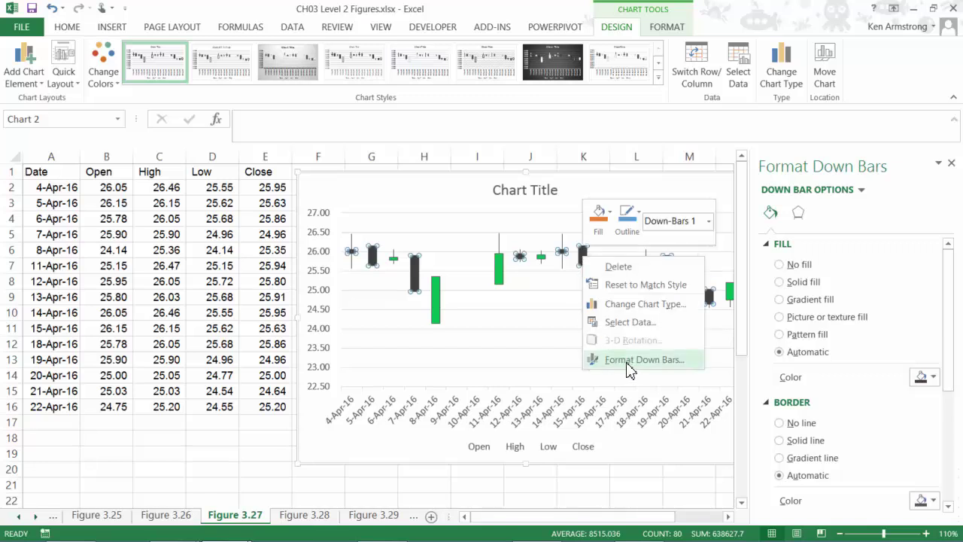
left_click(630, 361)
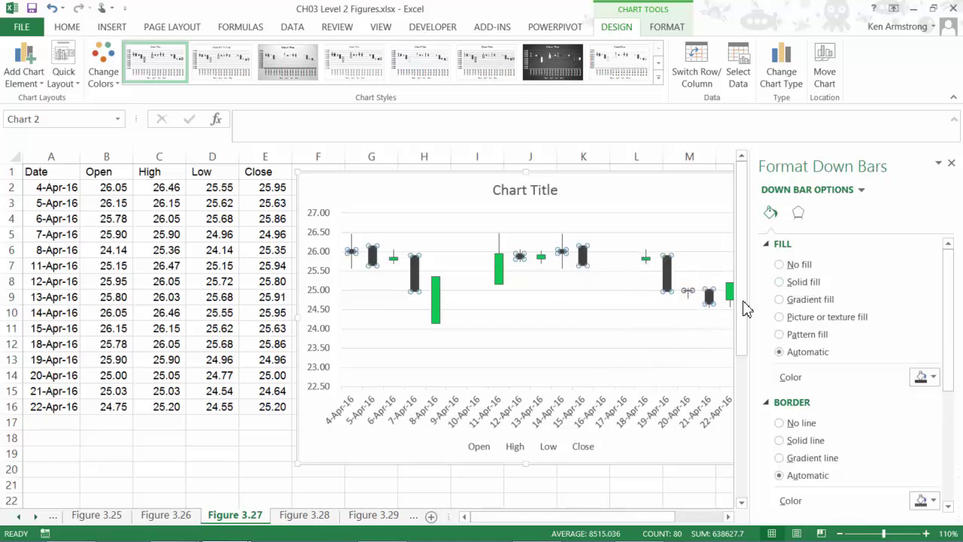
left_click(924, 377)
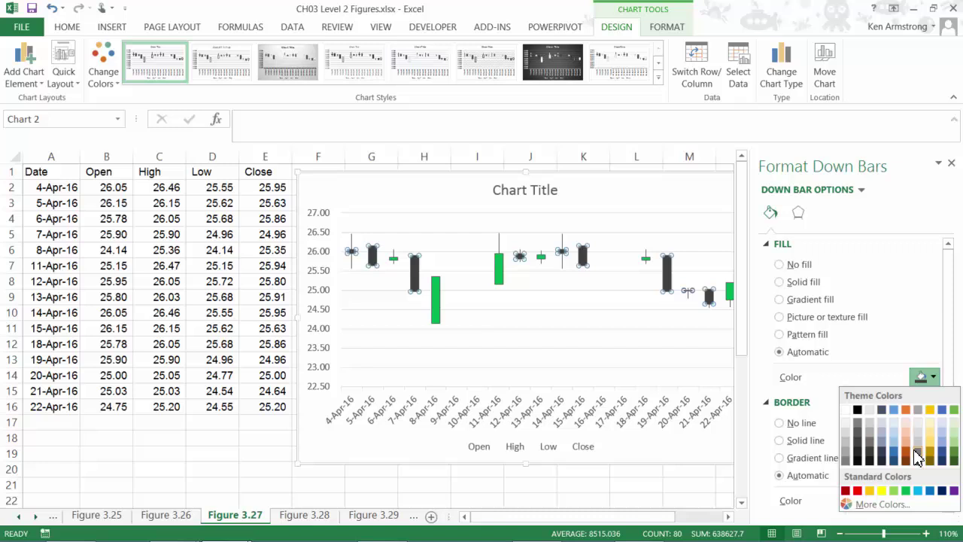
left_click(857, 491)
left_click(602, 329)
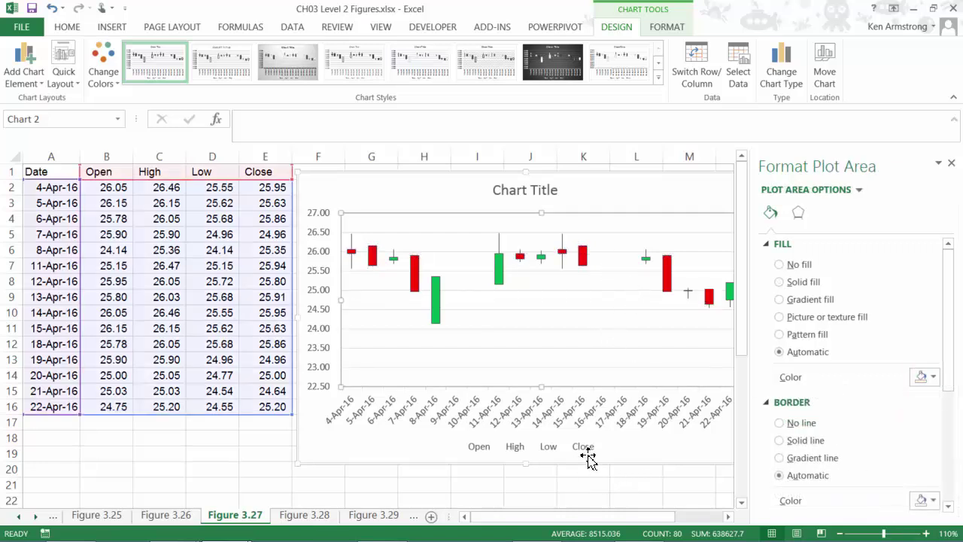
Delete the stock chart's legend and replace its title with "TheZone Open High Low Close".
left_click(514, 447)
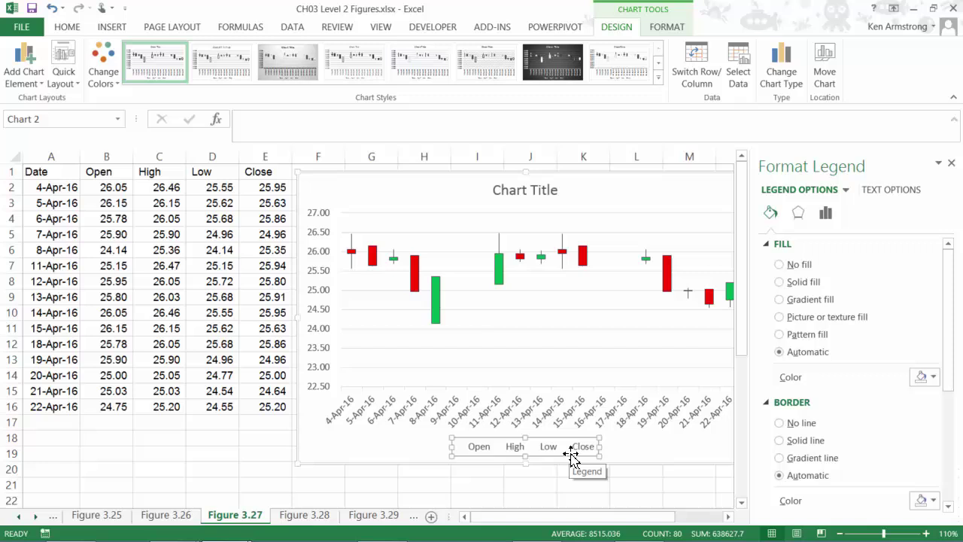
key("Delete")
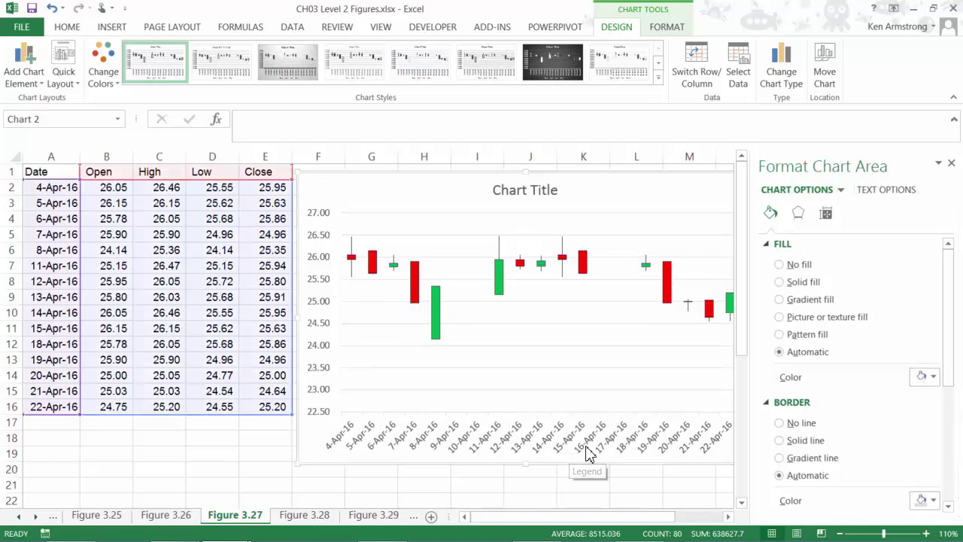
left_click(543, 194)
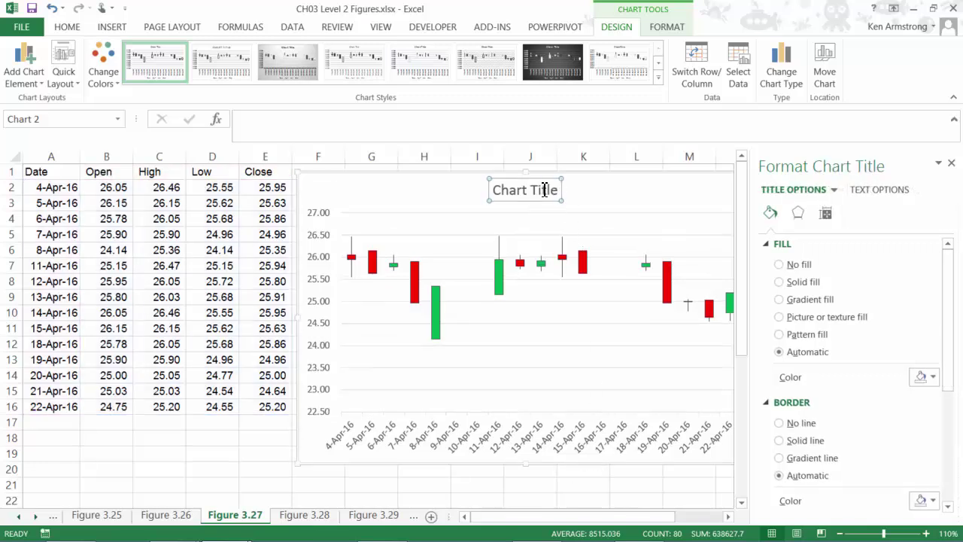
left_click_drag(560, 190, 491, 192)
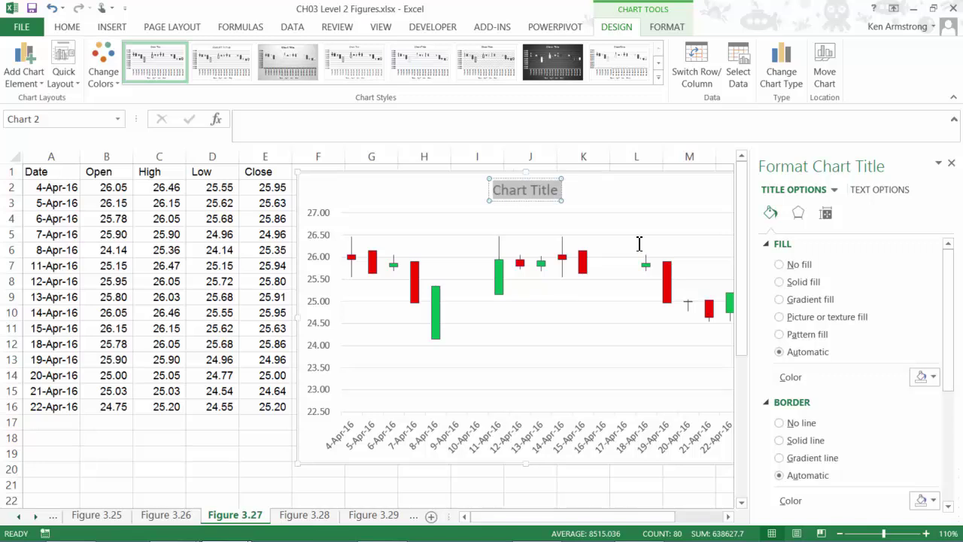
type("TheZone High Low Close")
left_click(504, 194)
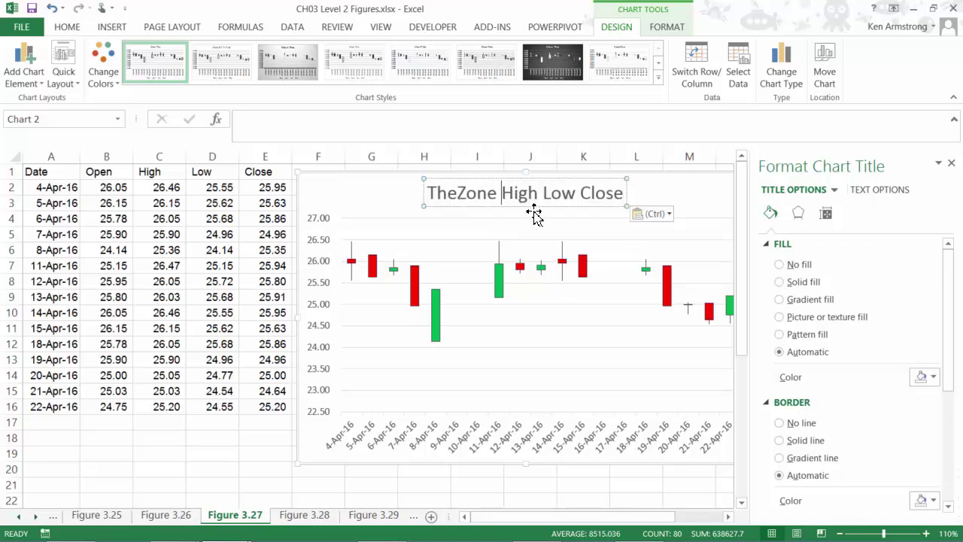
type("Open")
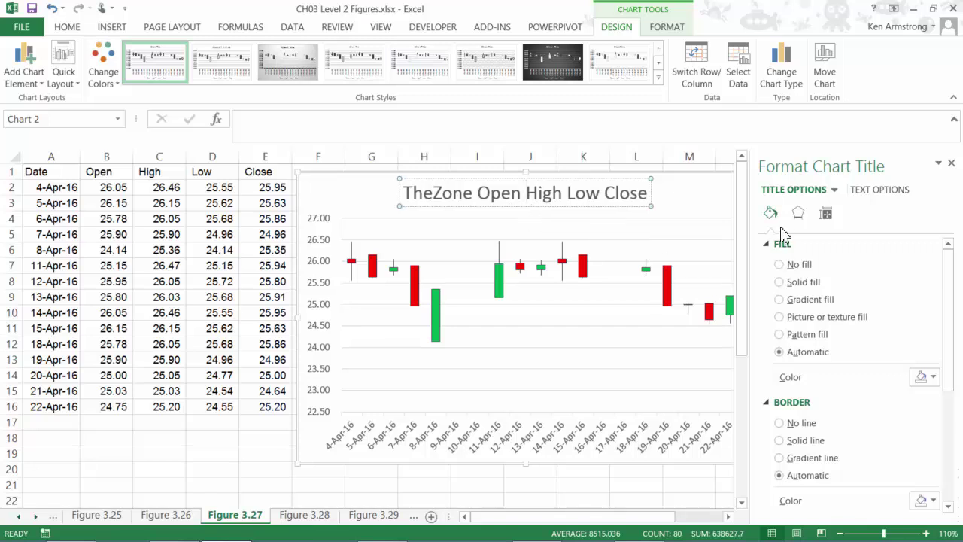
key("Escape")
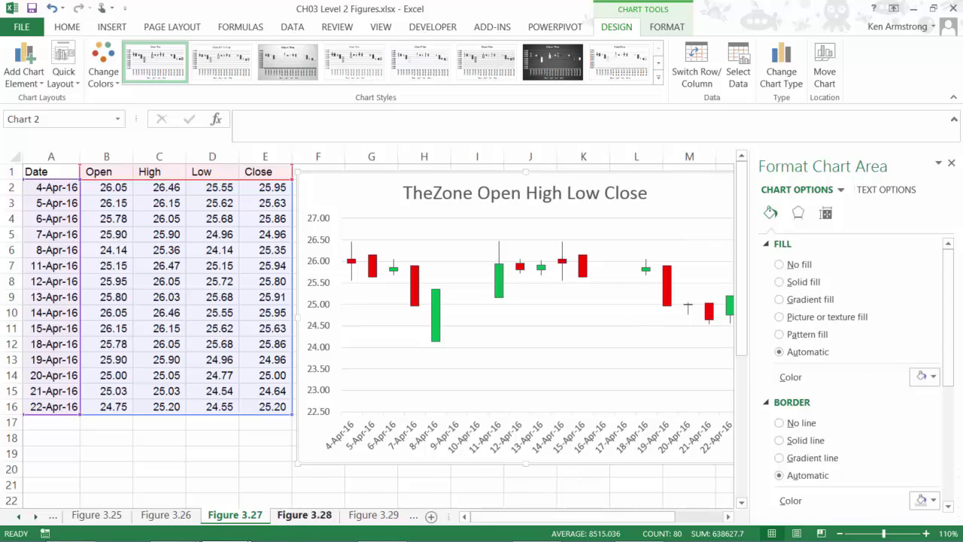
On the Figure 3.28 sheet, examine the Volume-High-Low-Close chart's volume columns, high-low lines and both value axes, with the formatting options closed.
left_click(304, 515)
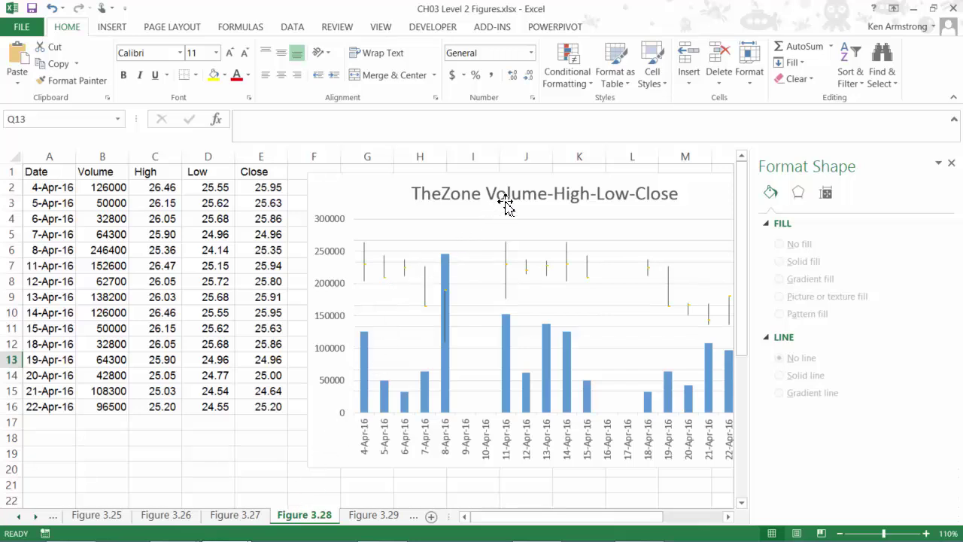
left_click(445, 270)
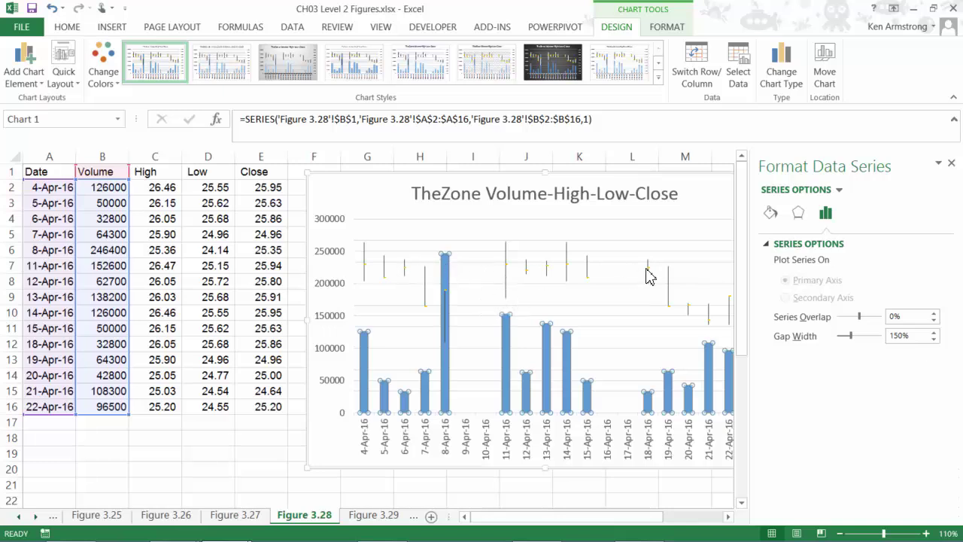
left_click(951, 164)
left_click(767, 222)
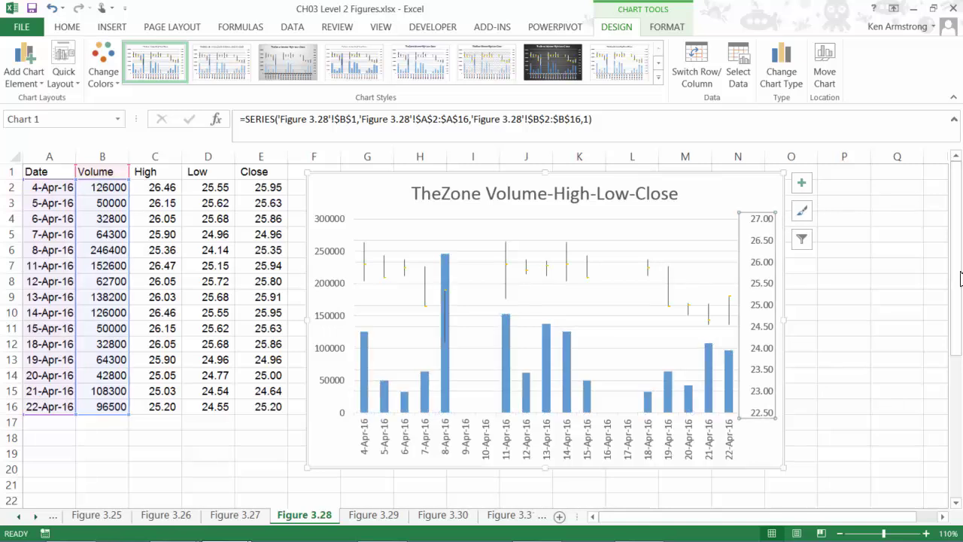
left_click(331, 223)
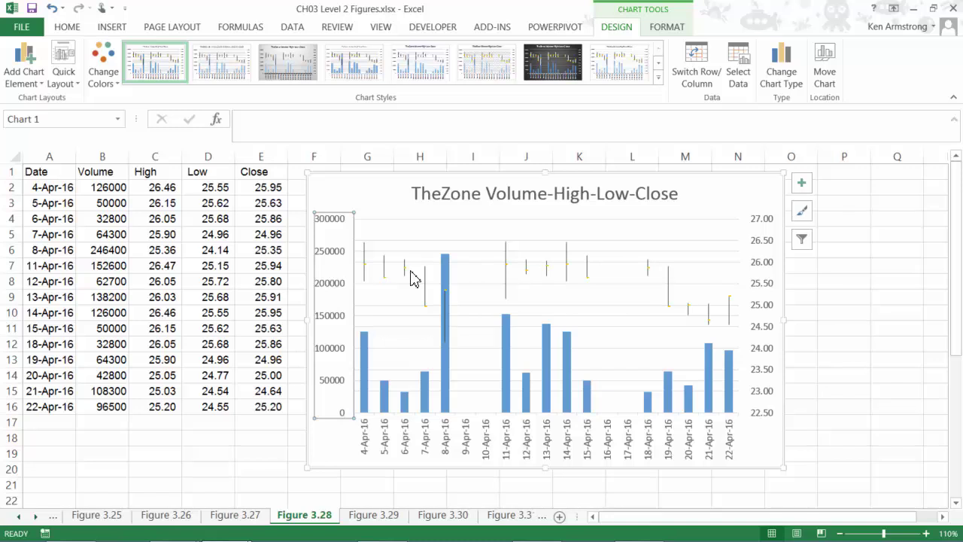
left_click(449, 271)
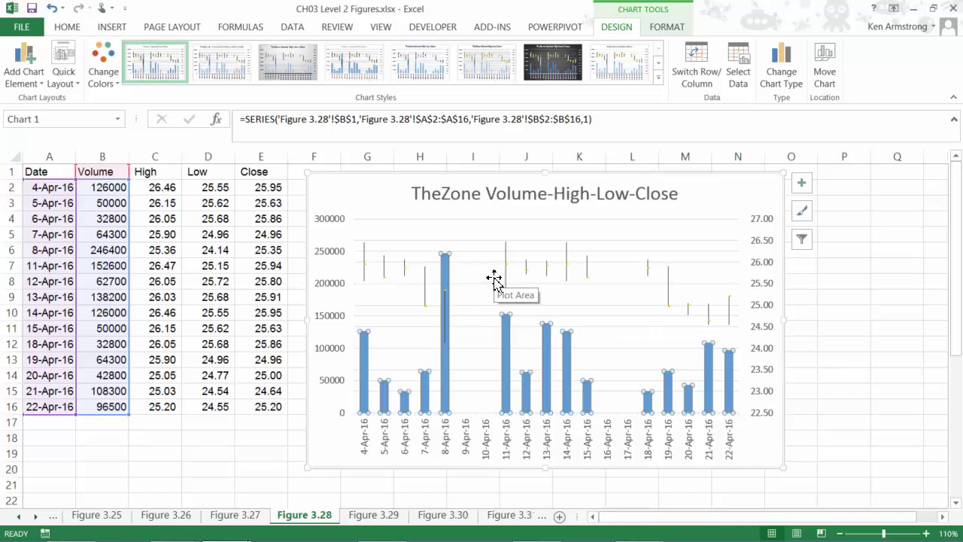
left_click(446, 309)
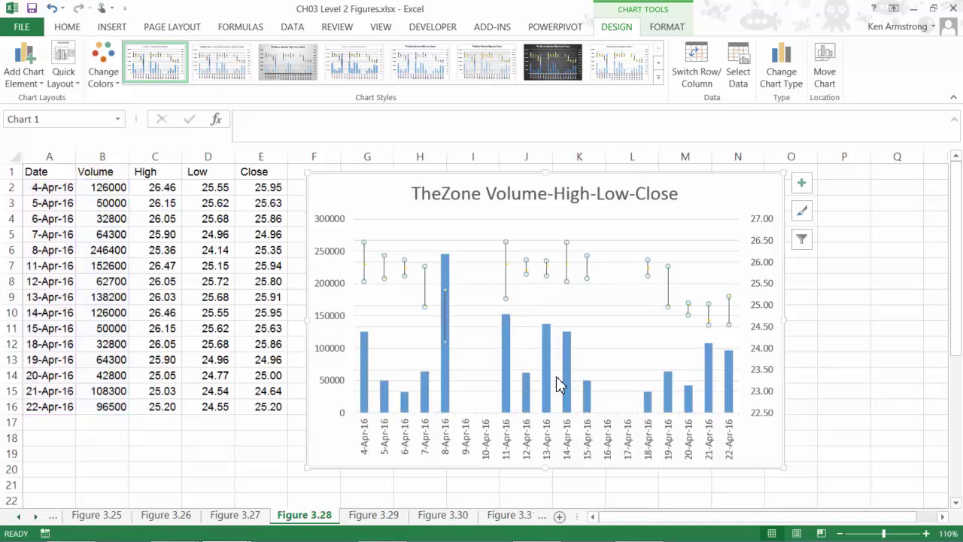
left_click(449, 278)
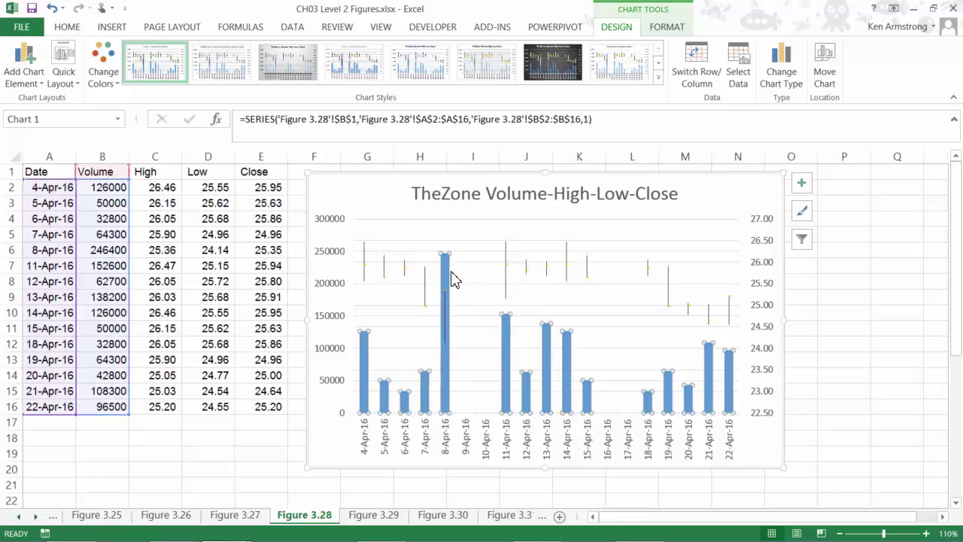
key("Down")
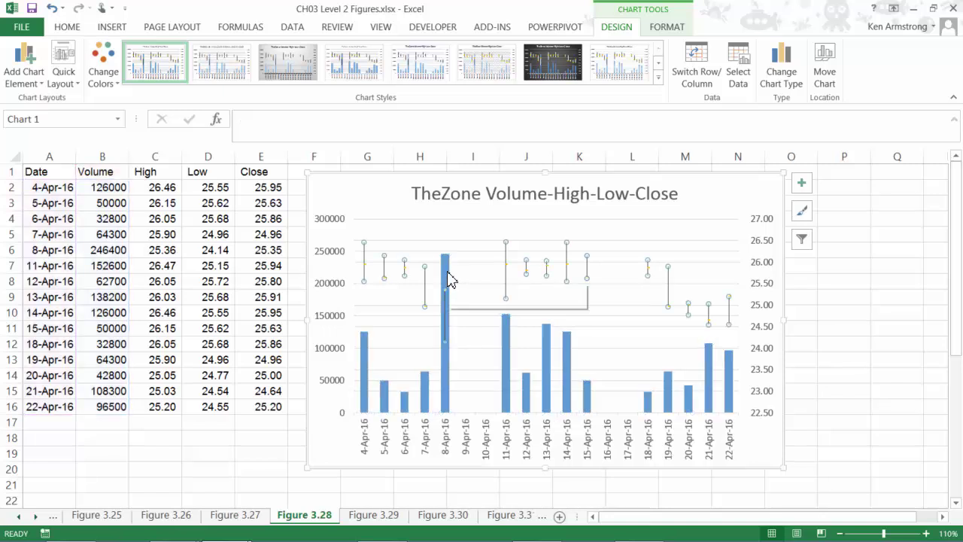
Try a solid yellow fill on the Volume columns of the Volume-High-Low-Close chart and undo it.
left_click(563, 342)
key("shift+F10")
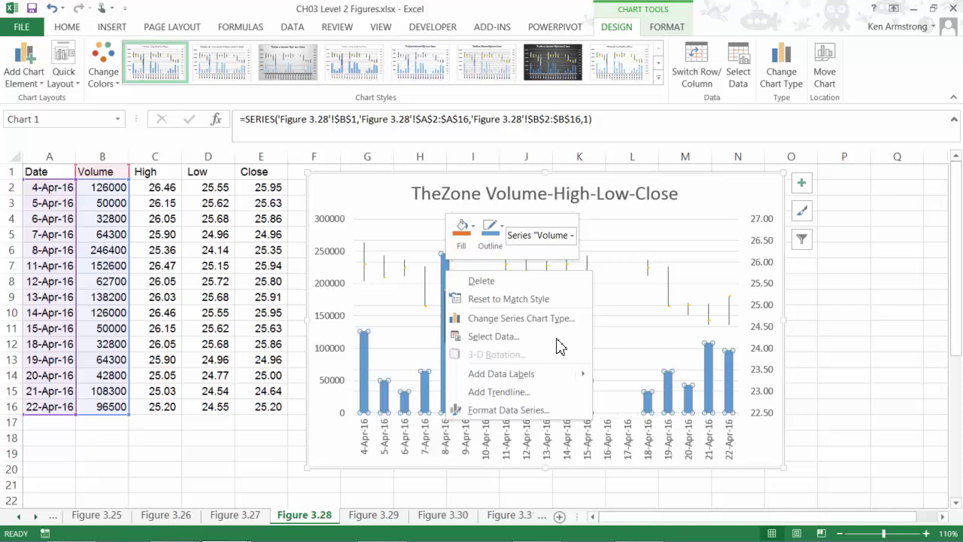
key("Return")
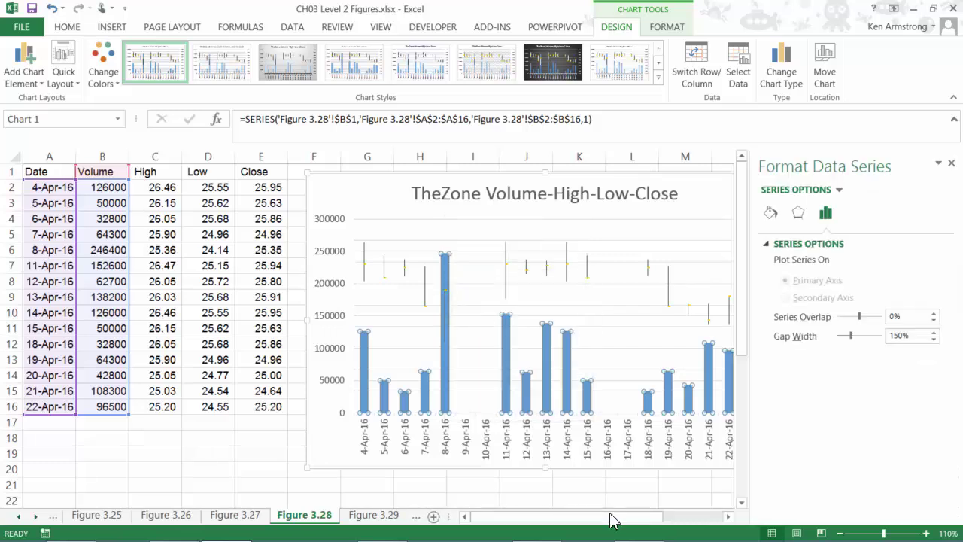
left_click(773, 213)
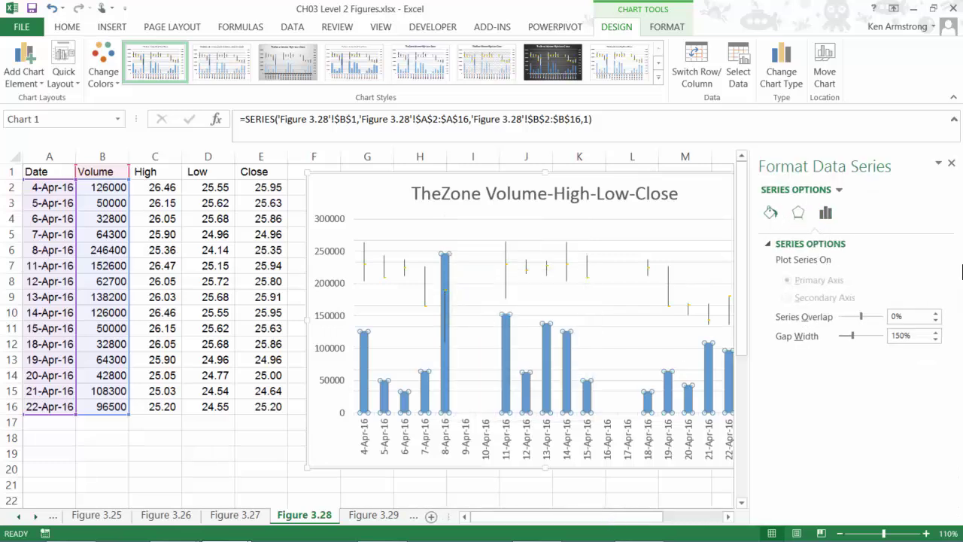
left_click(933, 395)
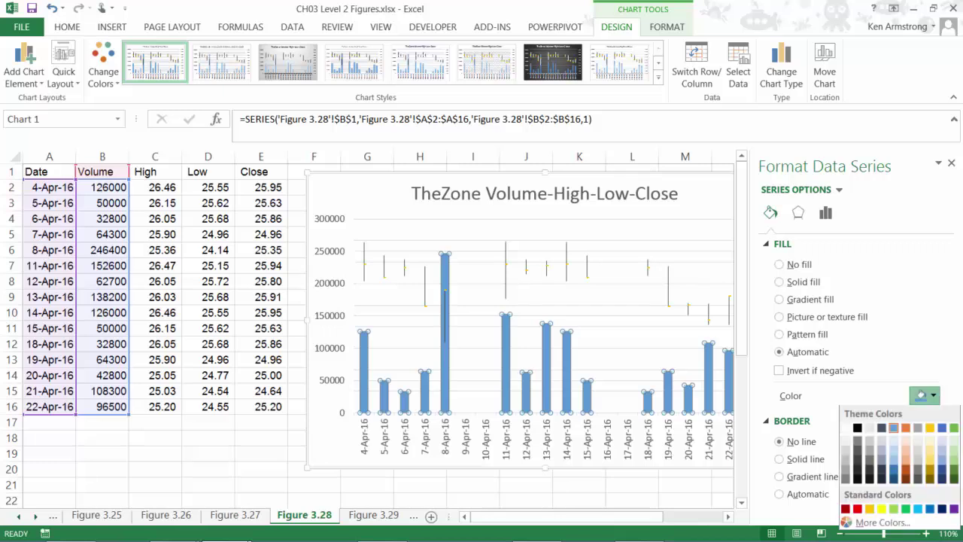
left_click(886, 522)
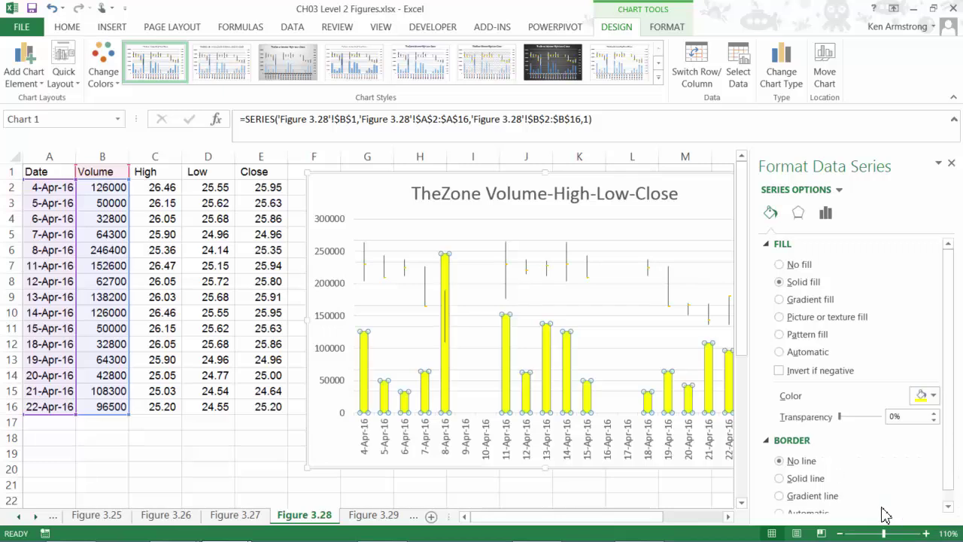
left_click(616, 281)
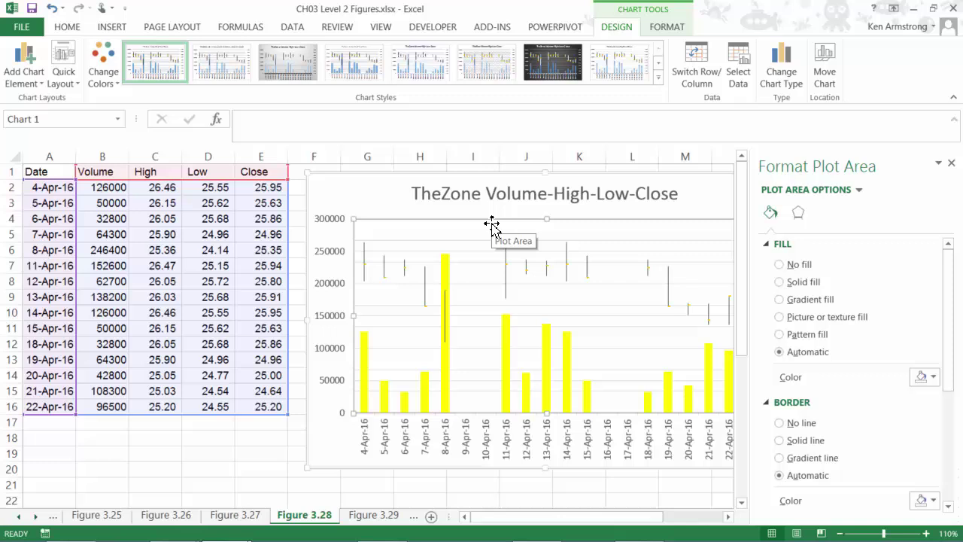
key("ctrl+z")
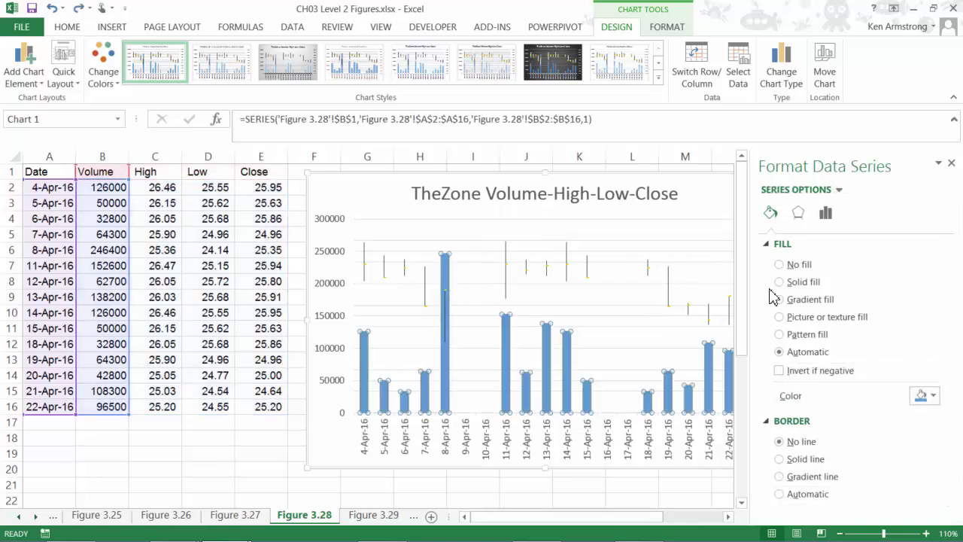
Set the minimum bound of the Volume-High-Low-Close chart's secondary price axis to 15.
left_click(951, 163)
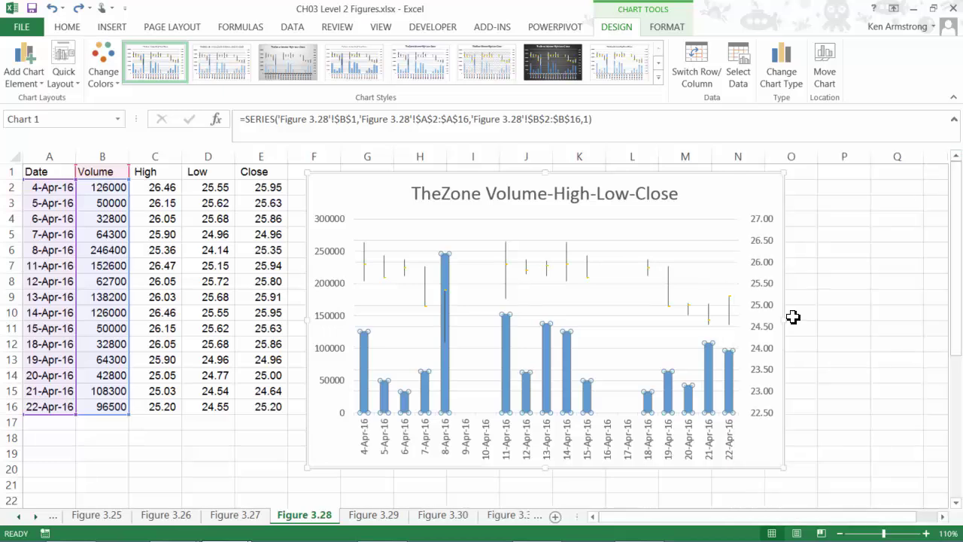
left_click(769, 419)
left_click(769, 269)
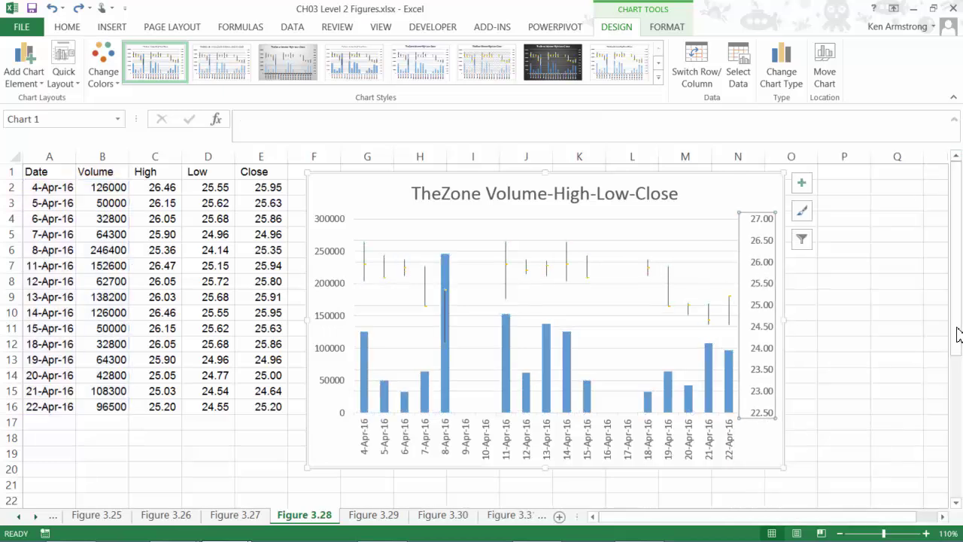
key("shift+F10")
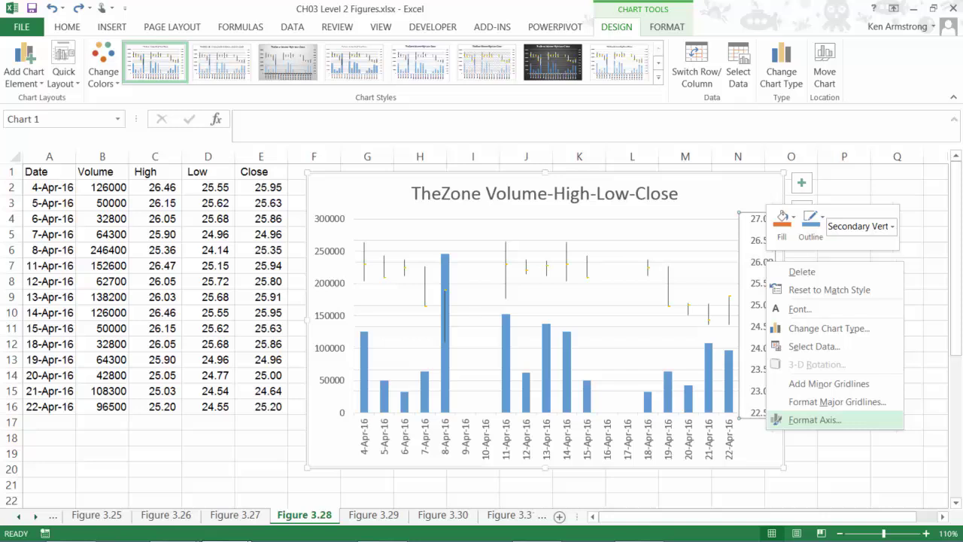
left_click(809, 420)
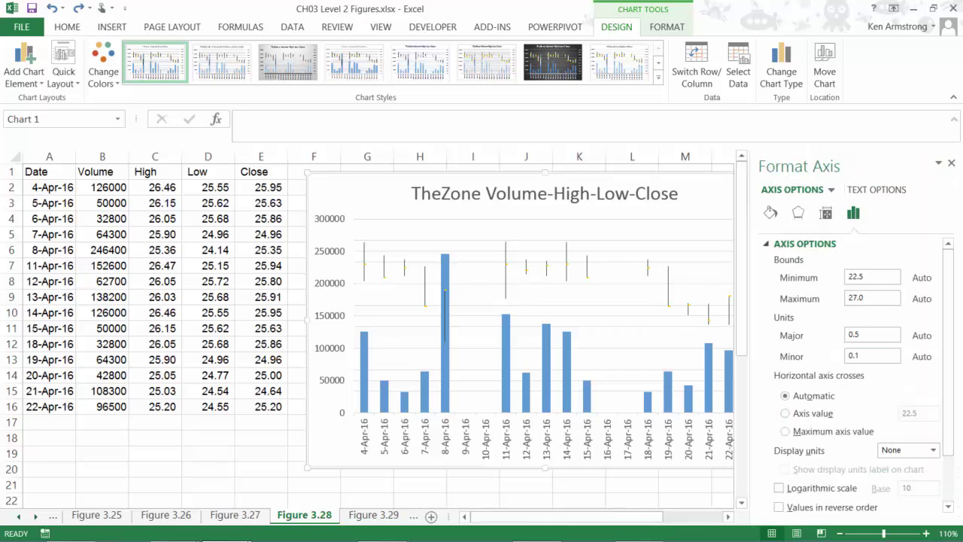
double_click(855, 276)
left_click(657, 347)
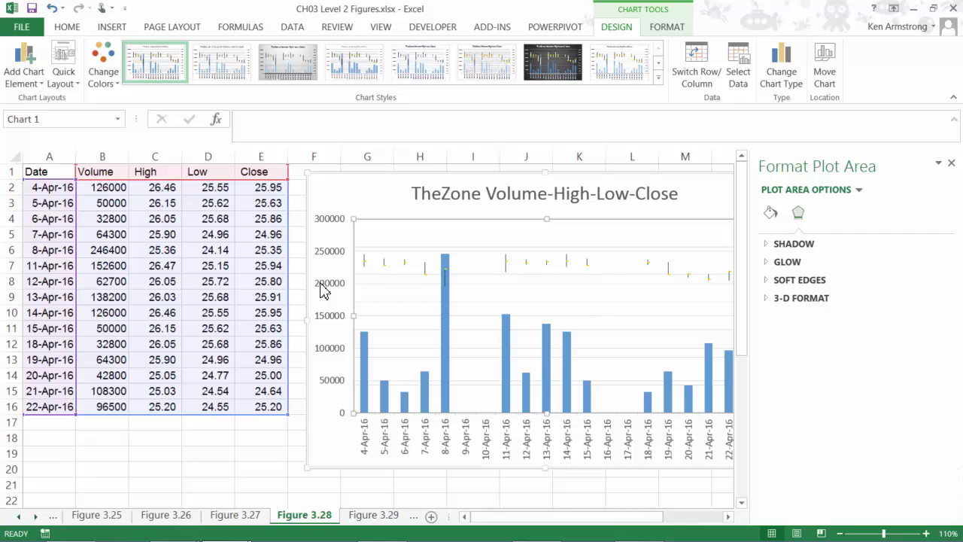
Set the maximum bound of the chart's primary volume axis to 400000 and close the formatting options.
left_click(333, 253)
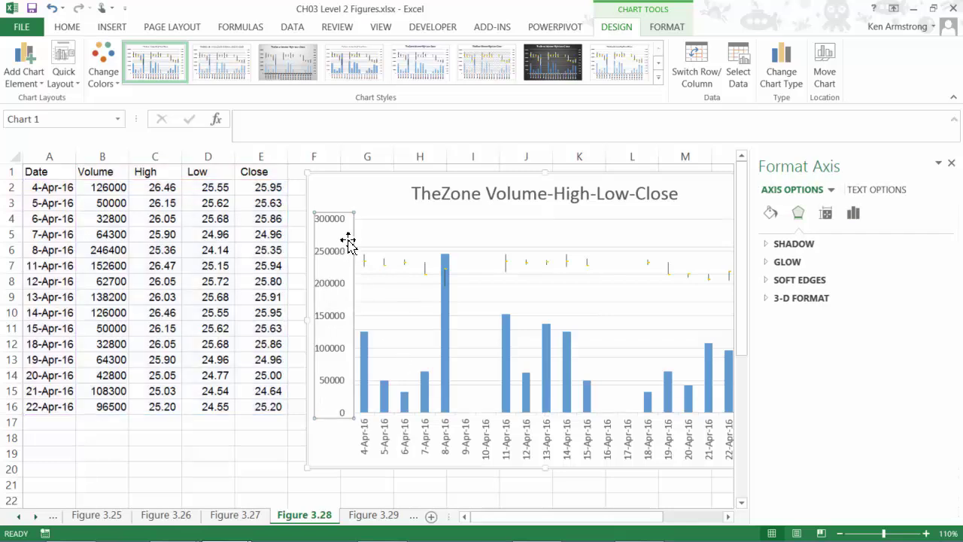
right_click(339, 220)
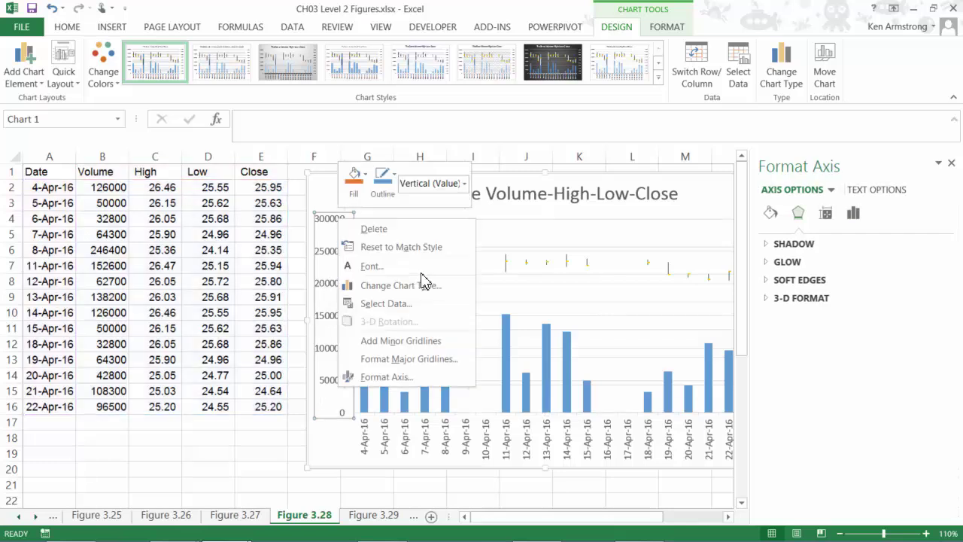
left_click(382, 377)
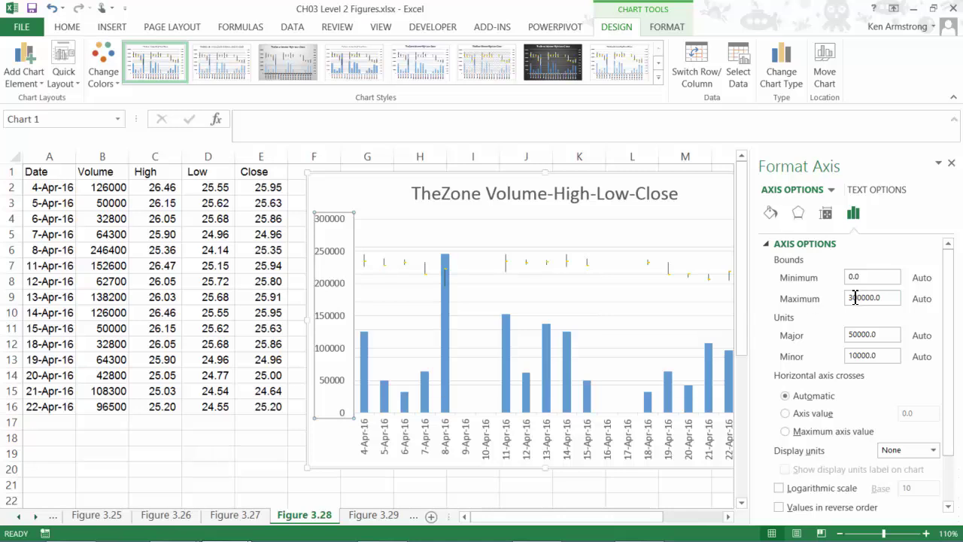
left_click(855, 298)
key("Return")
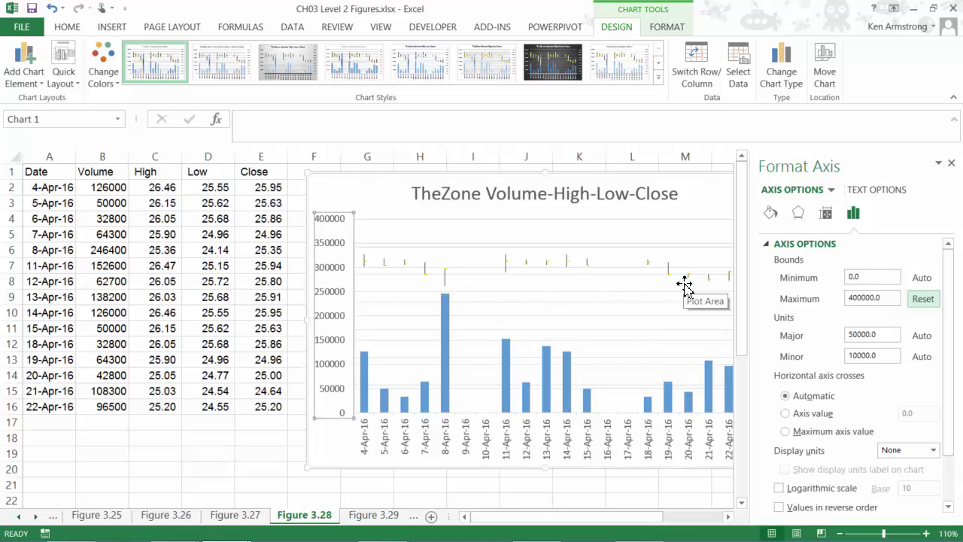
left_click(951, 163)
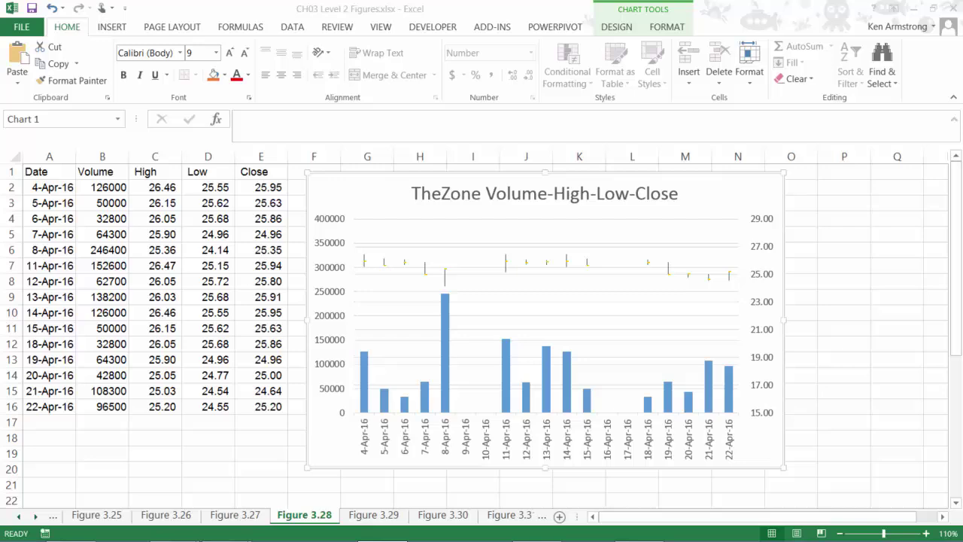
On the Figure 3.30 sheet, review the Volume-Open-High-Low-Close chart and its source column headings from Open through Close.
left_click(442, 516)
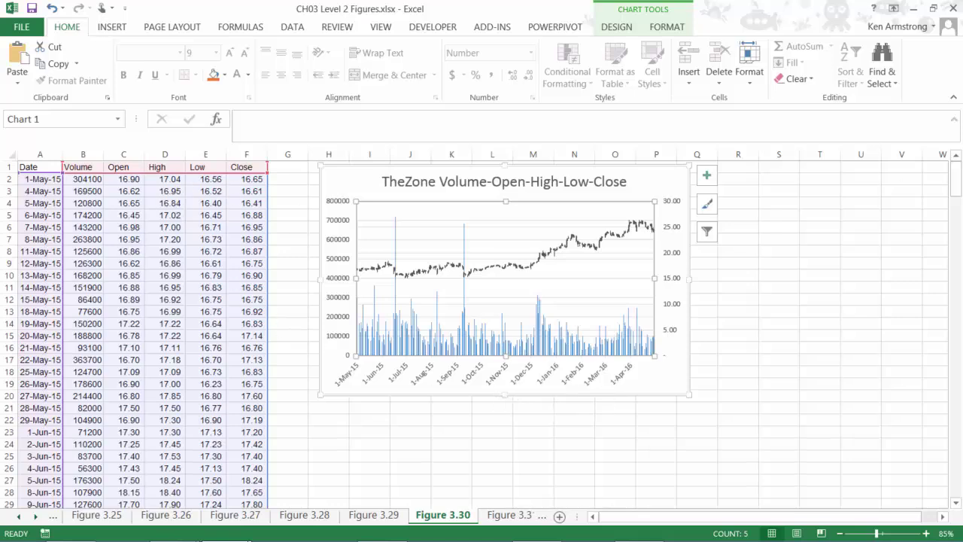
left_click_drag(958, 194, 957, 169)
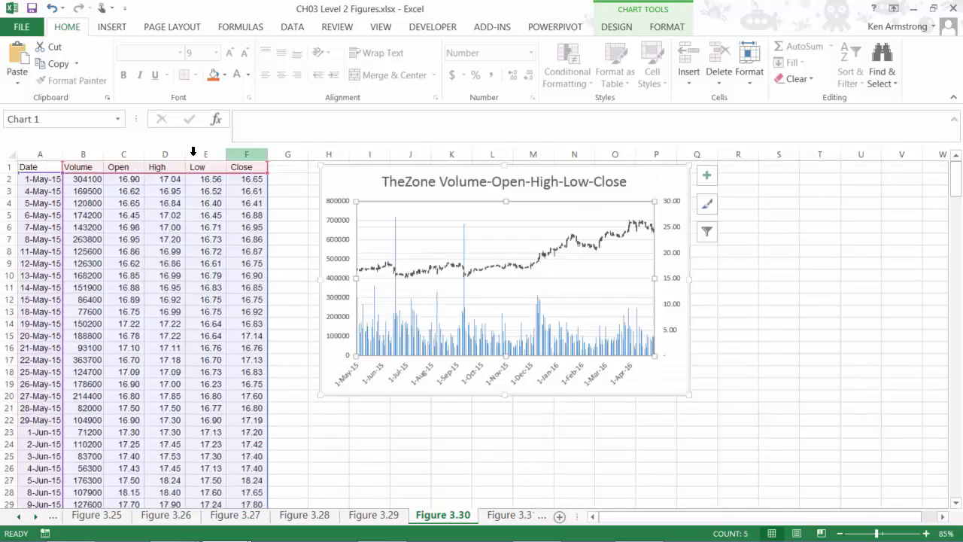
key("Escape")
key("Right")
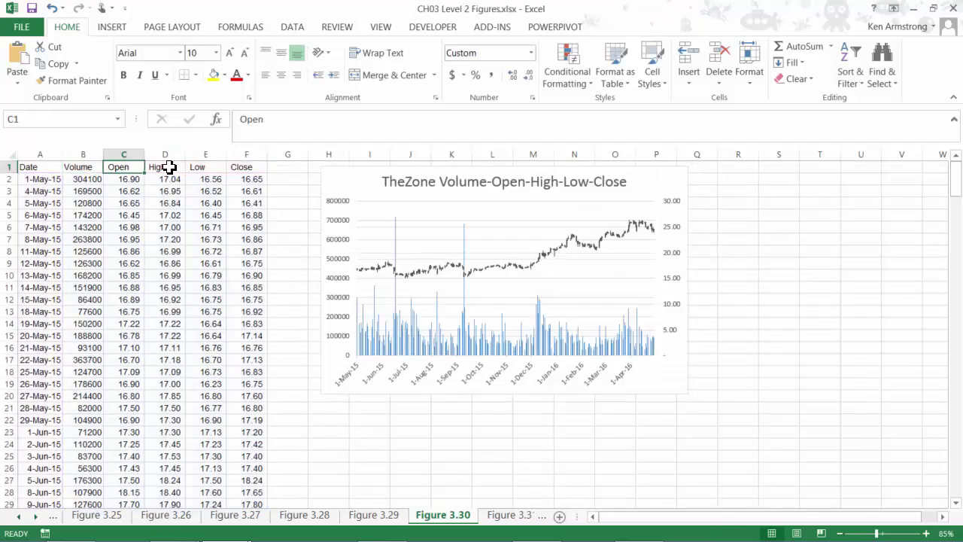
key("Right")
key("Right")
key("Right")
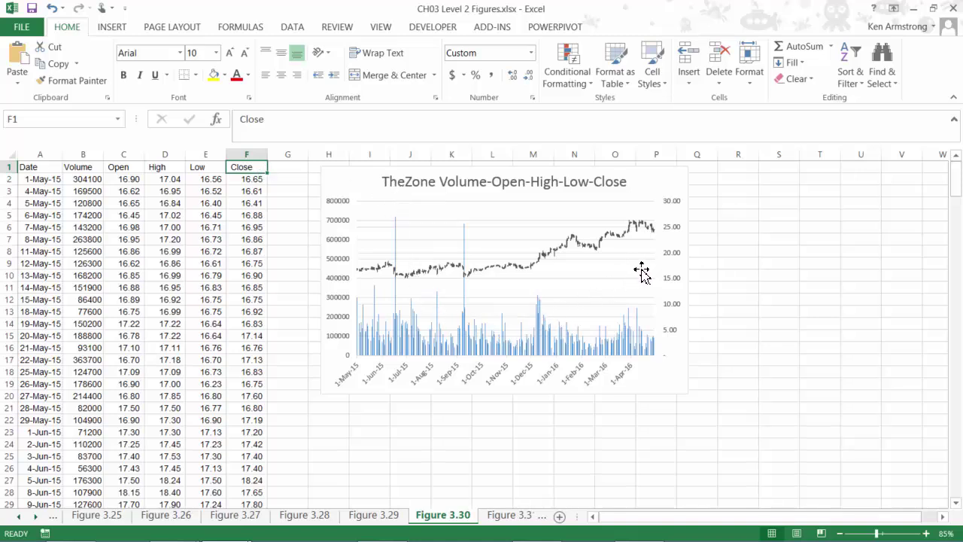
Magnify the Figure 3.30 sheet to 400% and examine the chart's open-high-low-close price marks up close.
left_click(595, 254)
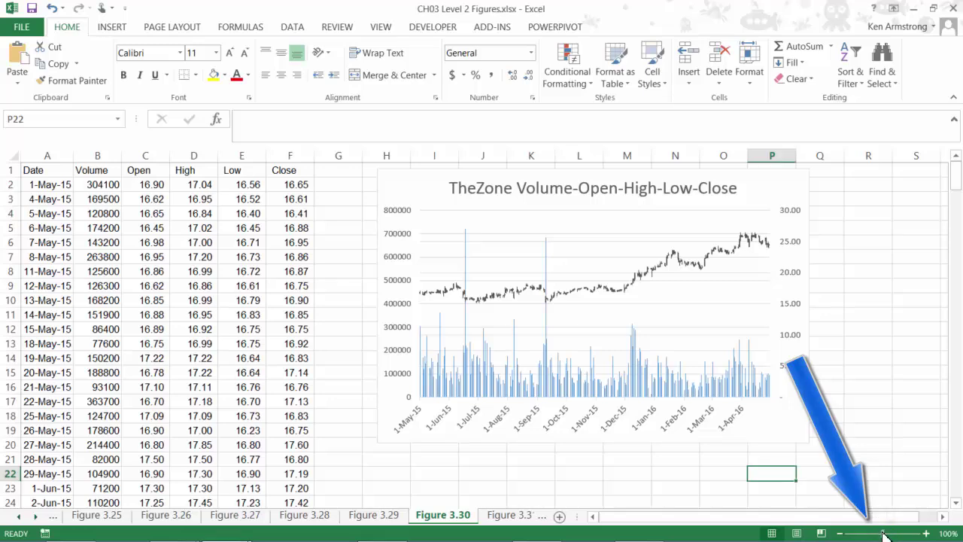
left_click_drag(884, 535, 931, 534)
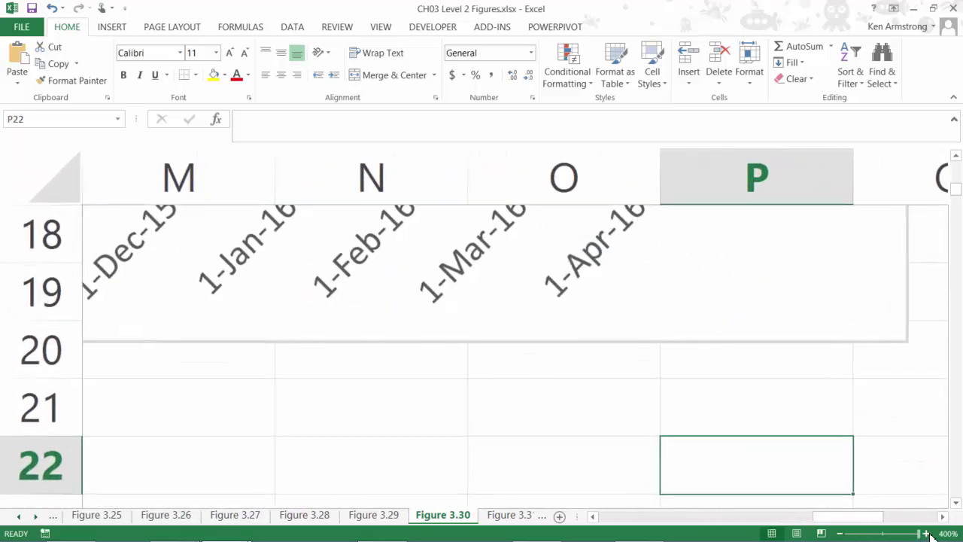
scroll(722, 353, "up", 6)
scroll(719, 352, "down", 1)
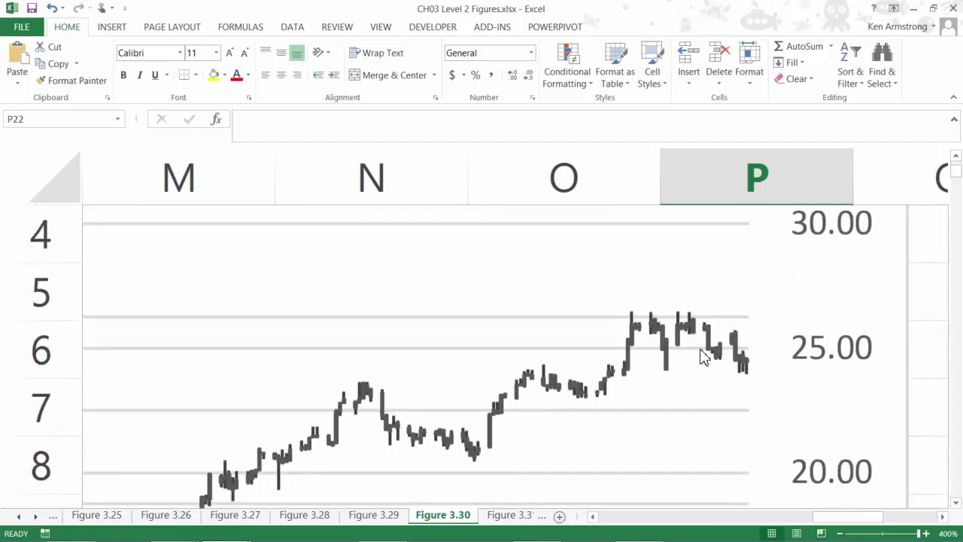